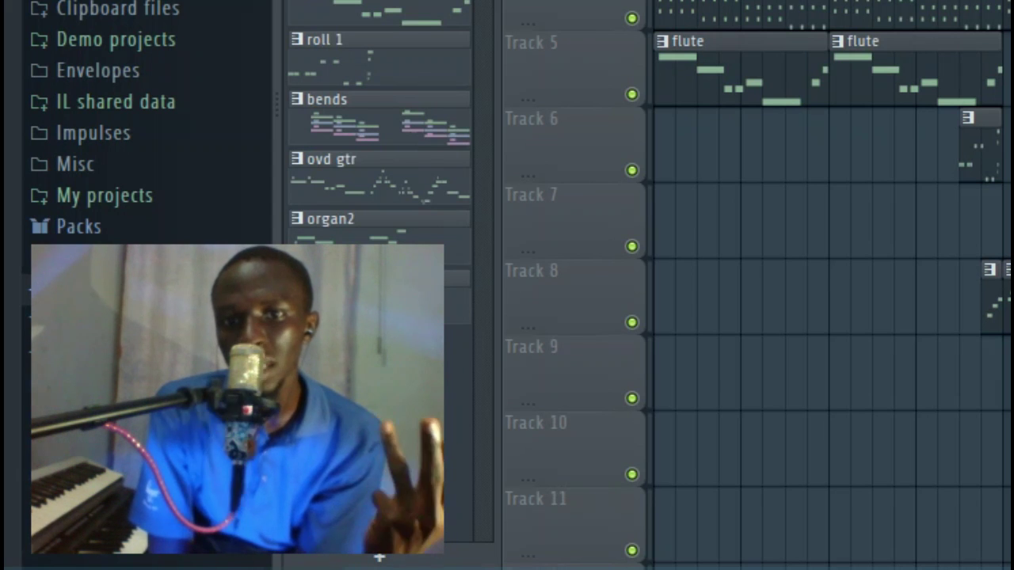
Load the Fpc Reggae2 loop from MIDI Loop > Reggae Loops into the HQ Jazz Kit FPC.
key("F6")
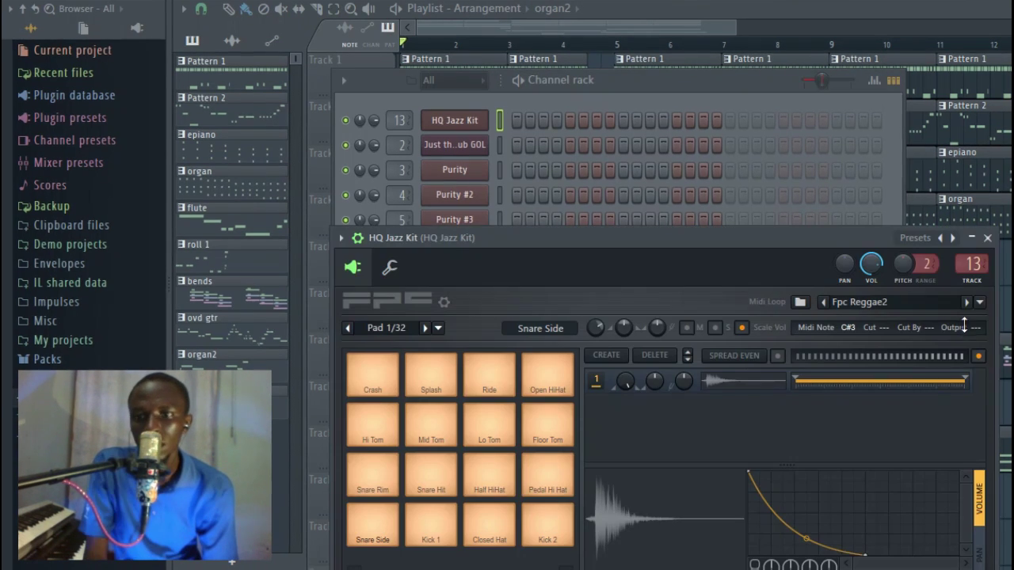
left_click(980, 305)
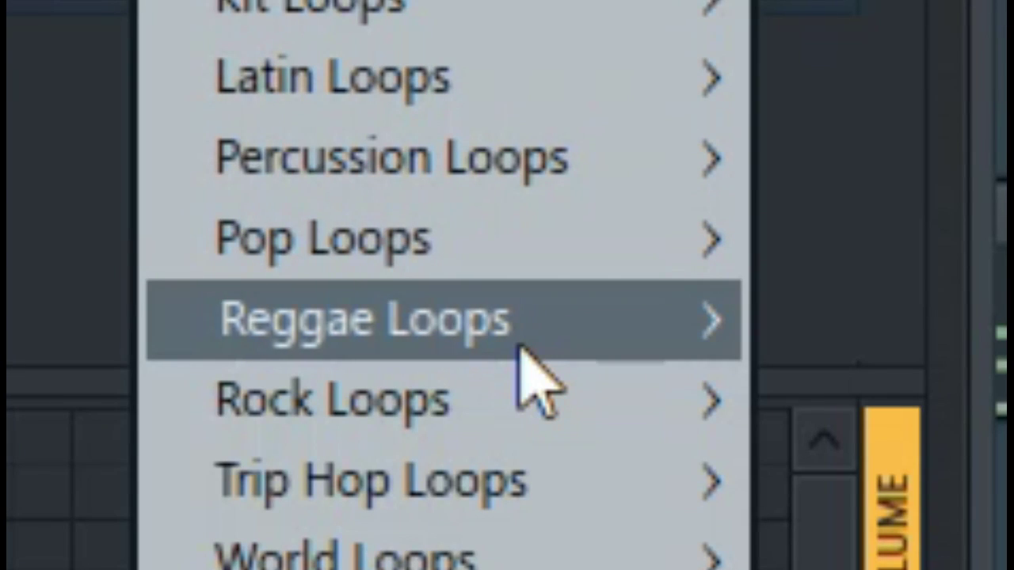
mouse_move(906, 455)
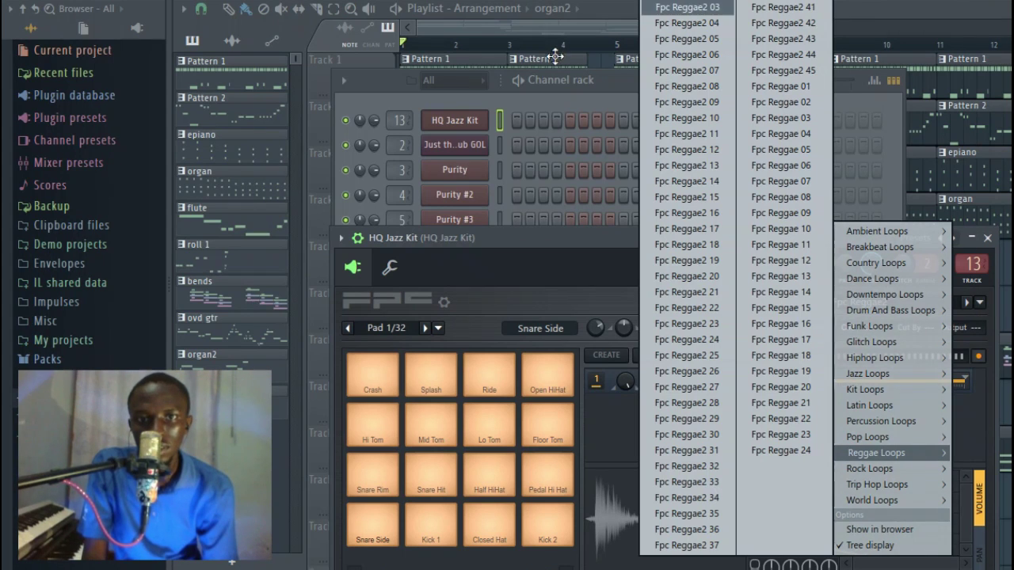
left_click(678, 7)
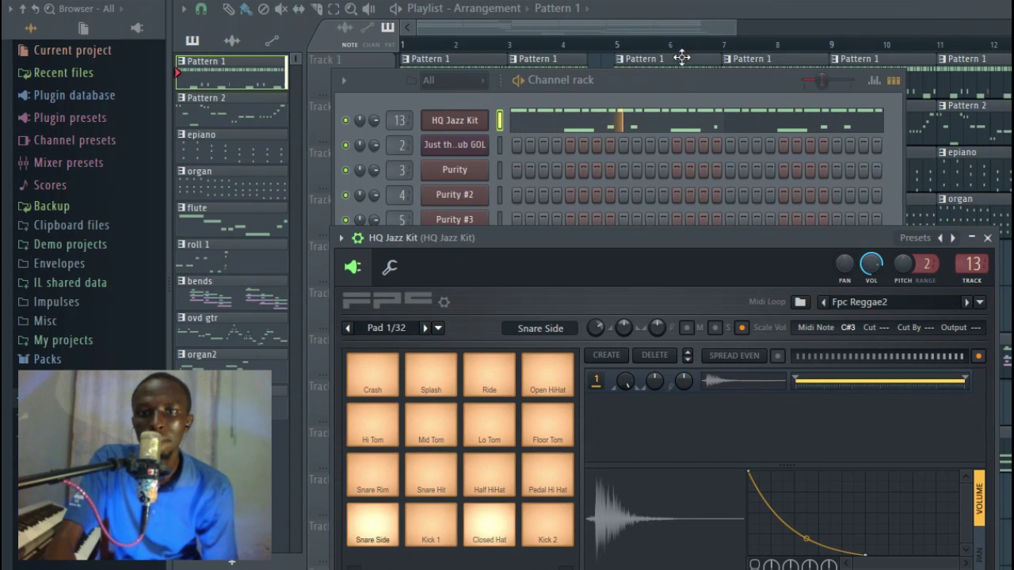
View the HQ Jazz Kit notes in the piano roll, stop playback, and return to the Playlist.
left_click(685, 121)
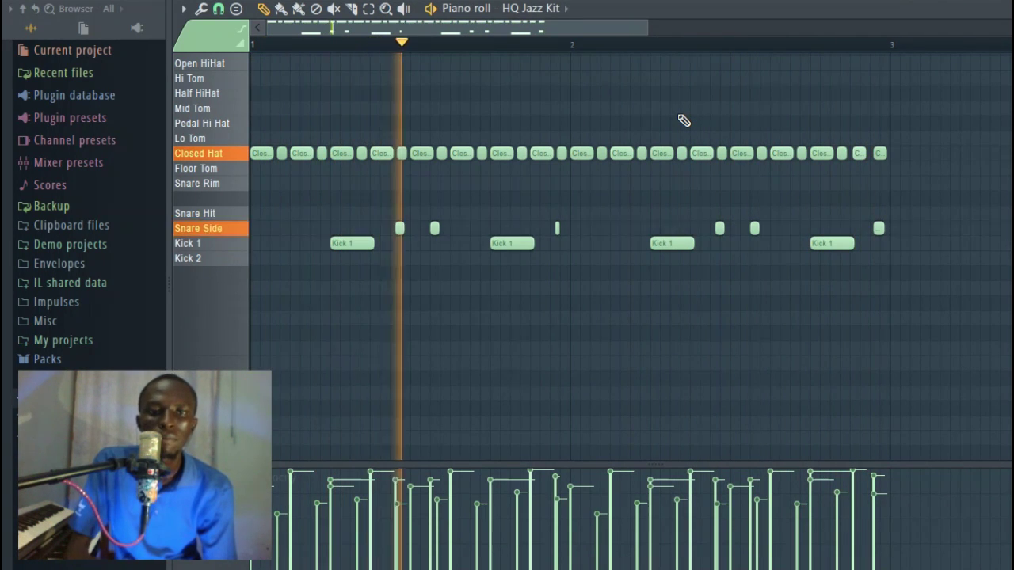
key("space")
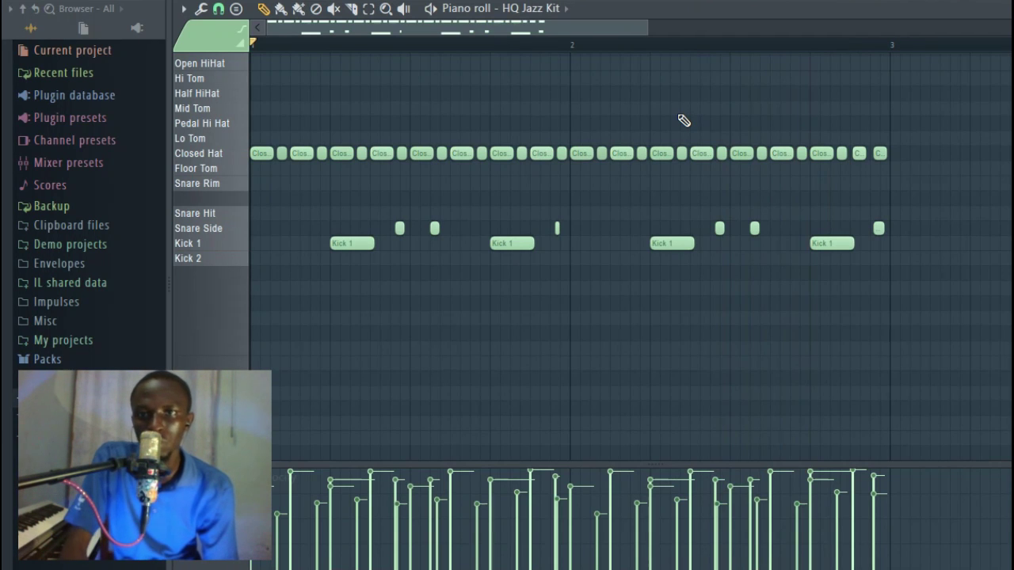
key("F5")
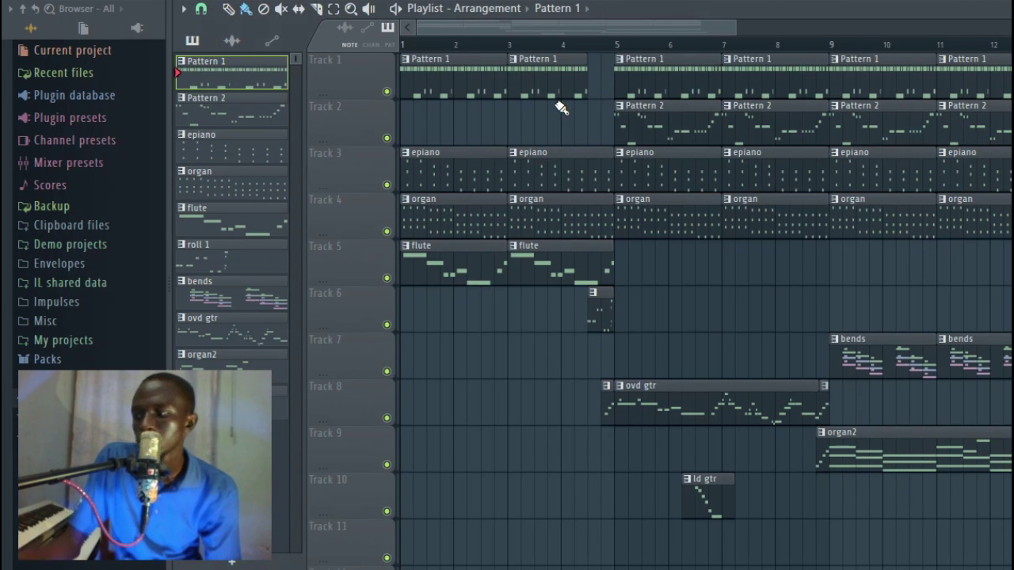
Play the sub bass Pattern 2 notes, then zoom the playlist to about four bars.
double_click(640, 127)
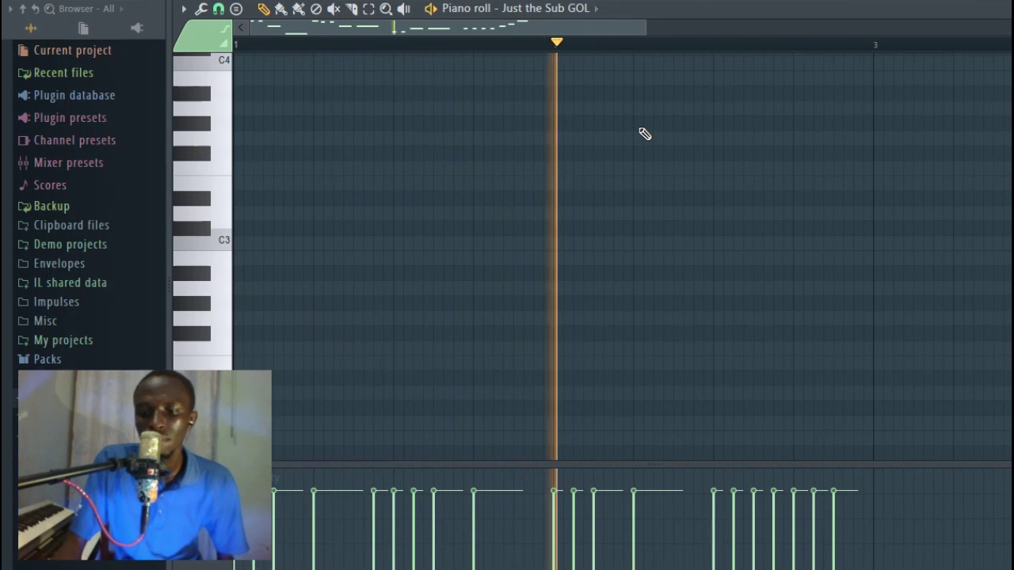
scroll(644, 134, "up", 8)
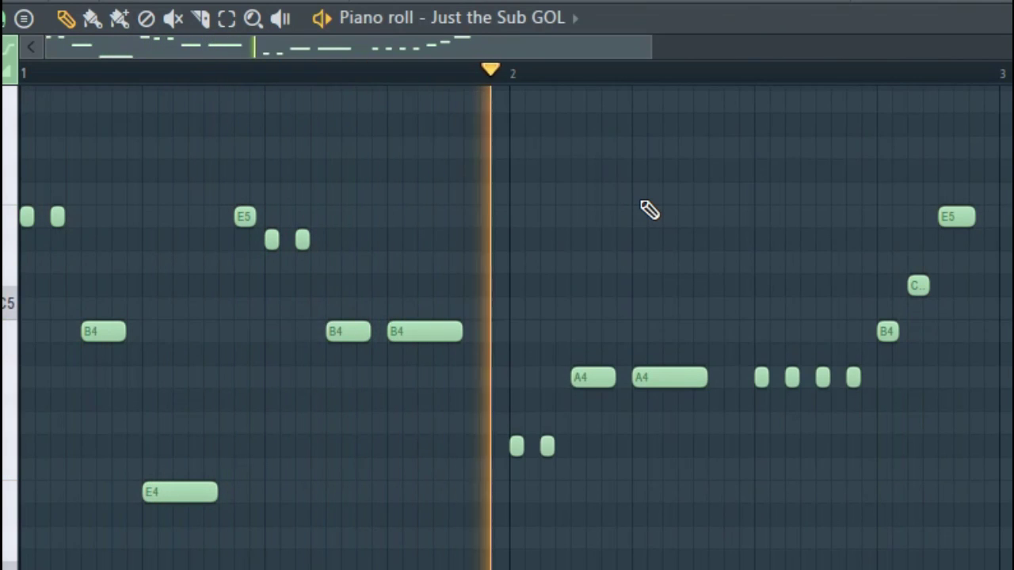
key("space")
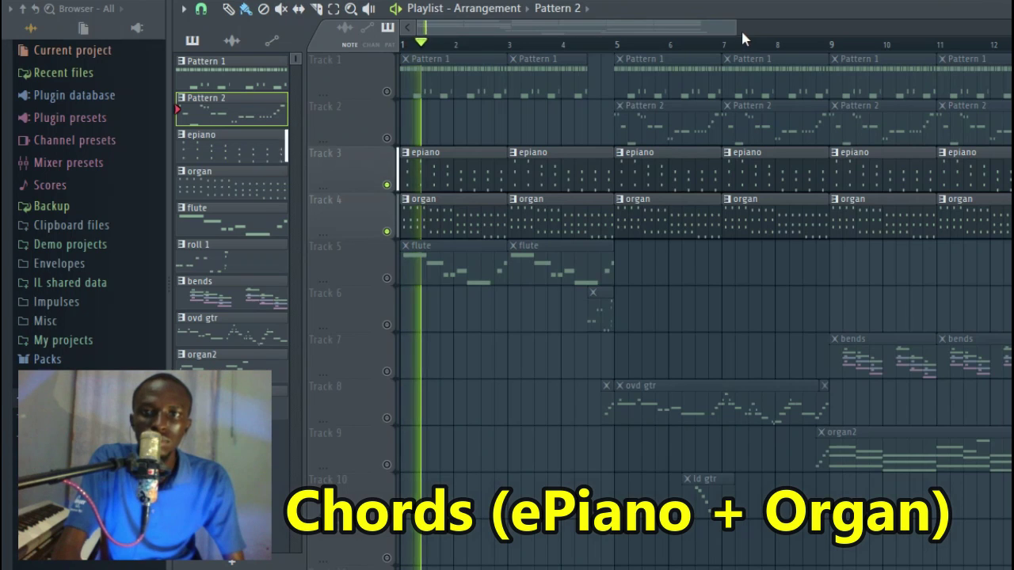
left_click_drag(740, 29, 539, 35)
key("space")
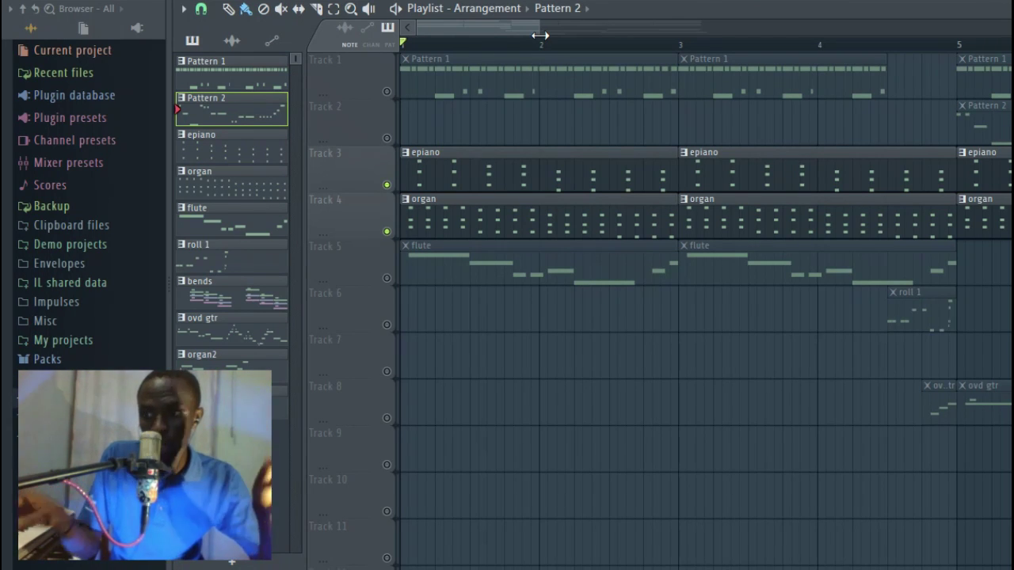
key("space")
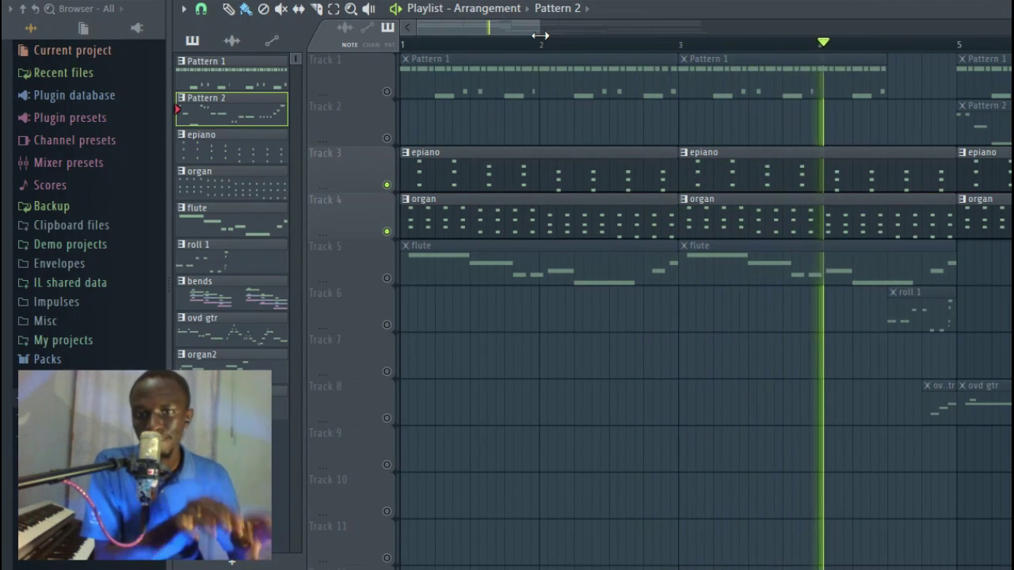
left_click(387, 185, "ctrl")
key("space")
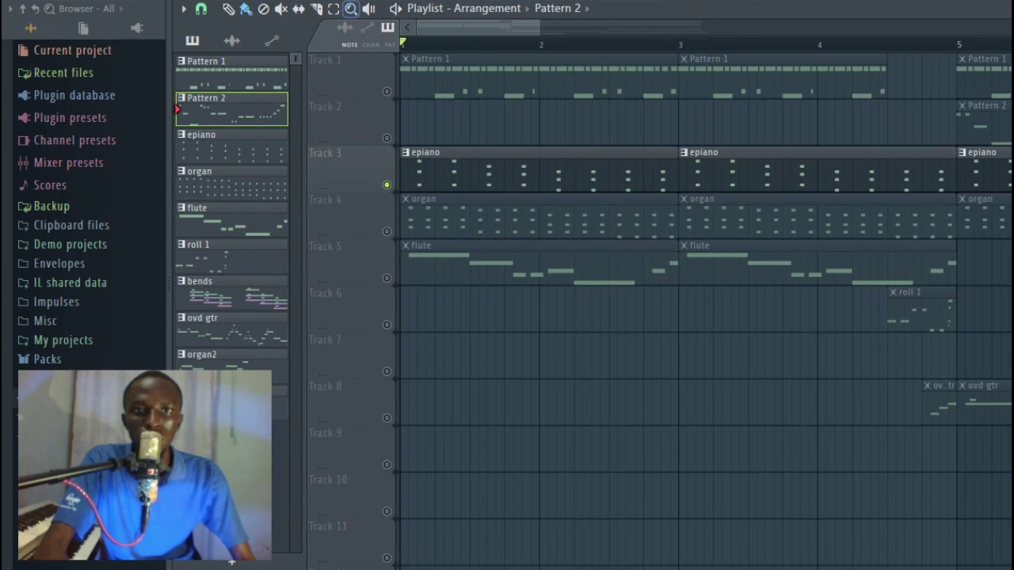
key("space")
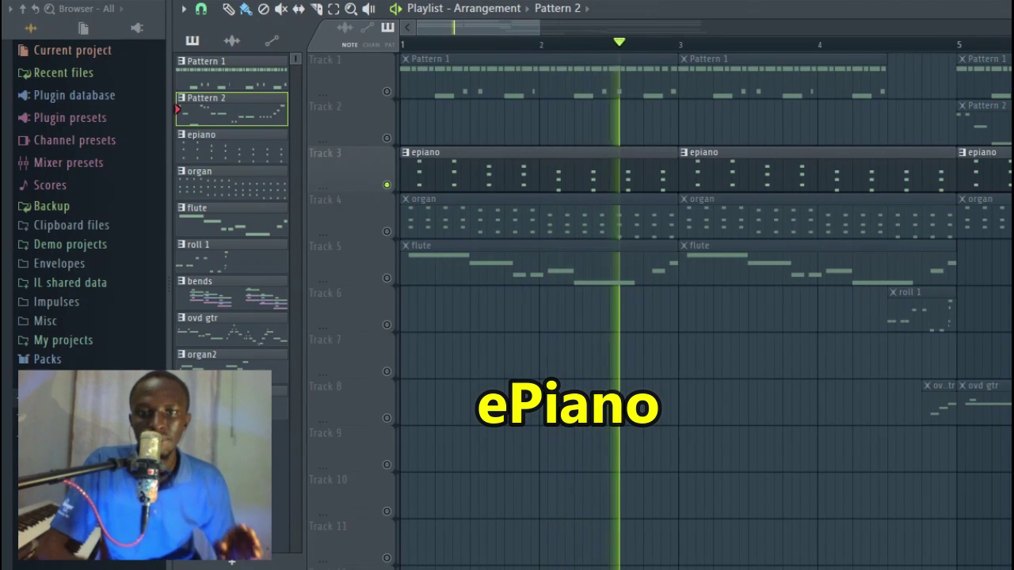
key("space")
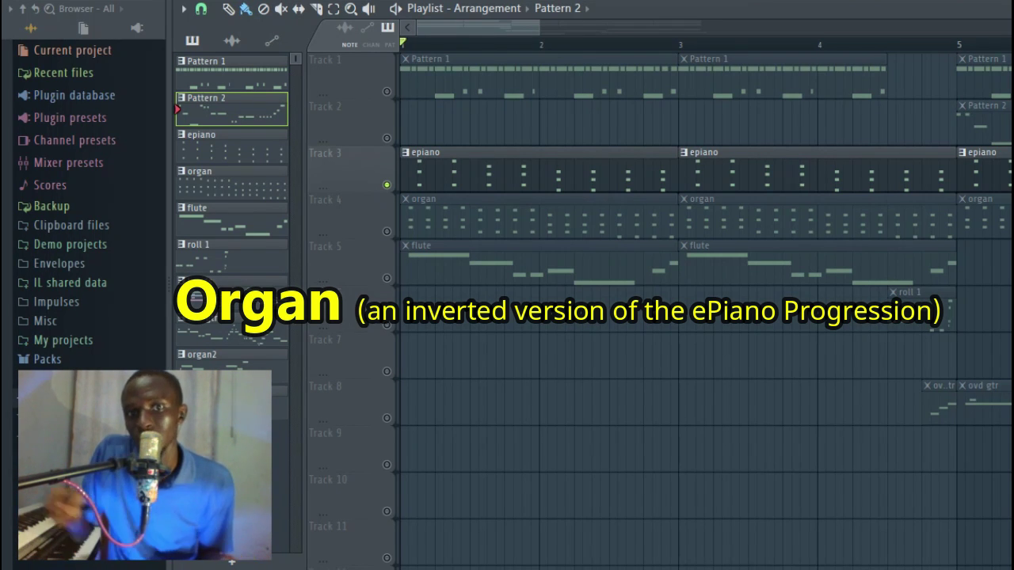
left_click(388, 233)
key("space")
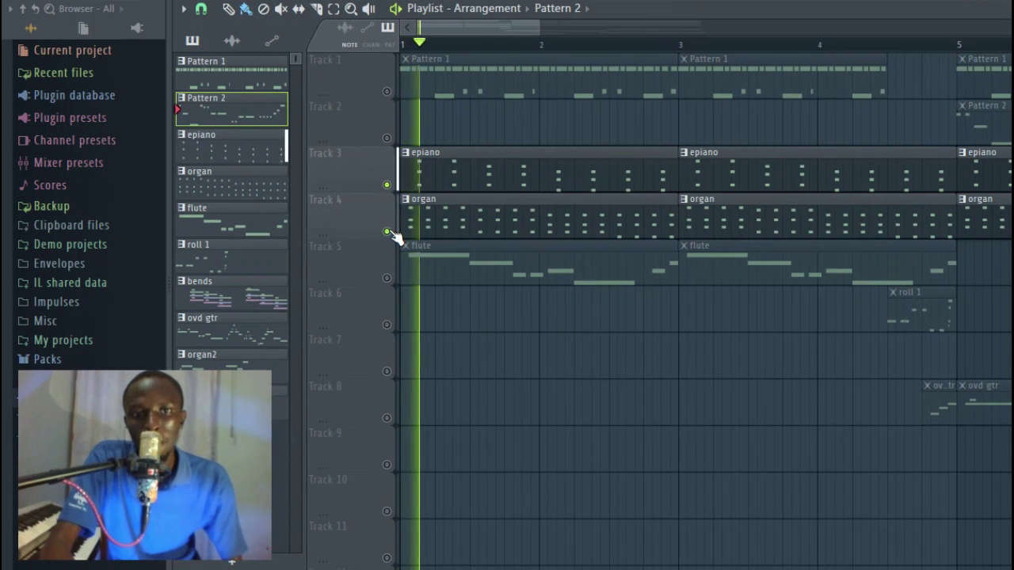
left_click(387, 186)
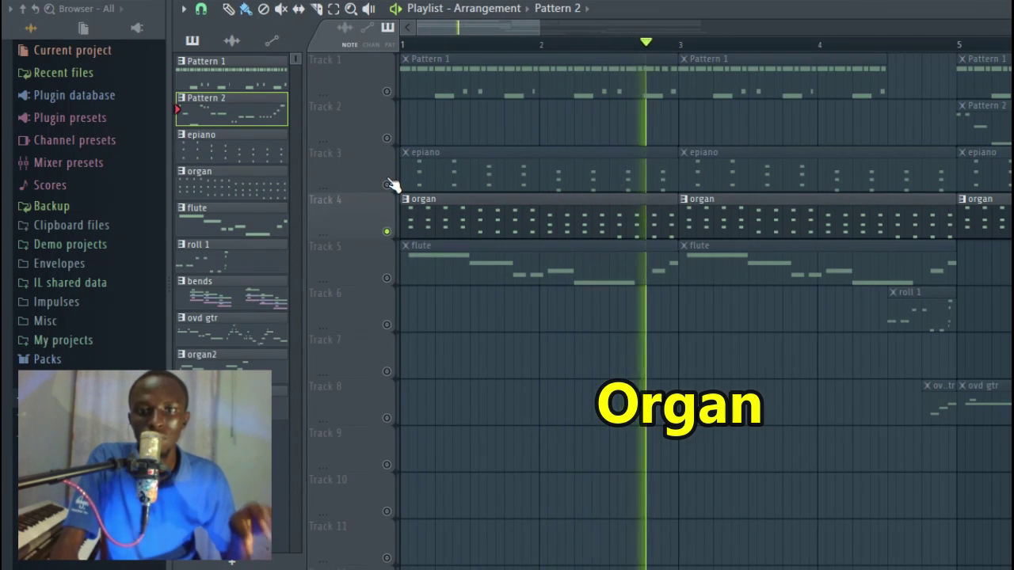
key("space")
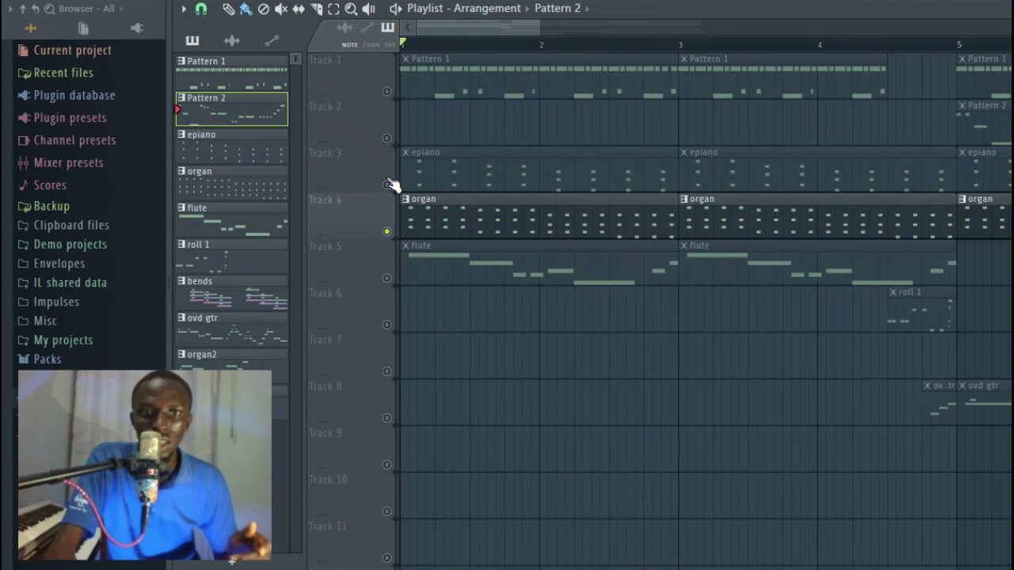
right_click(387, 185)
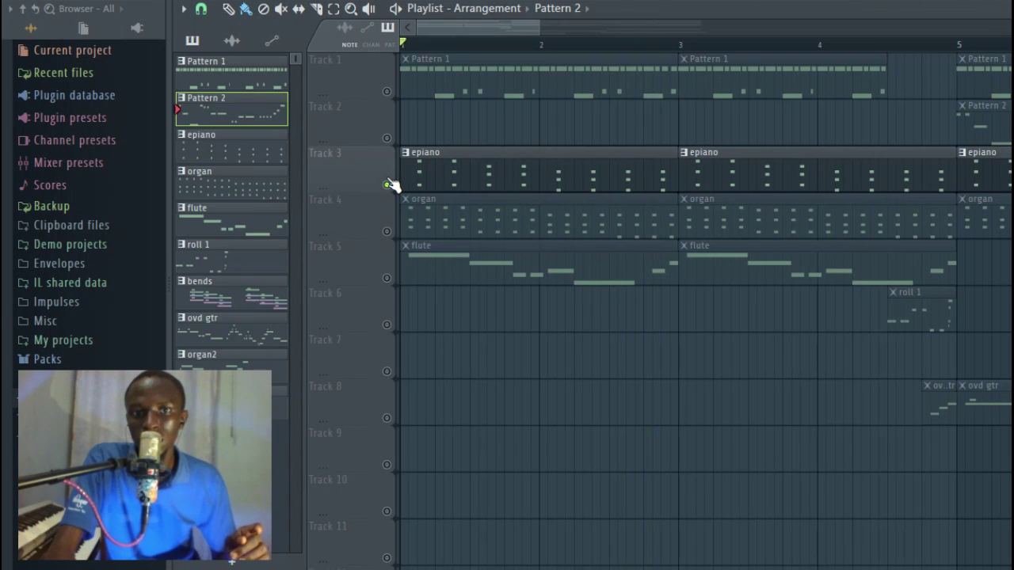
key("space")
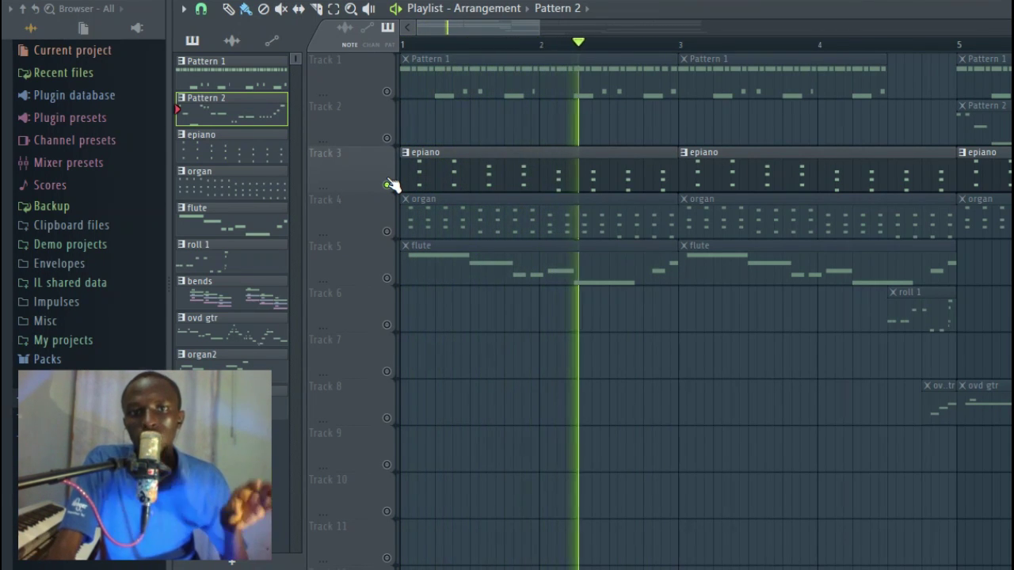
key("space")
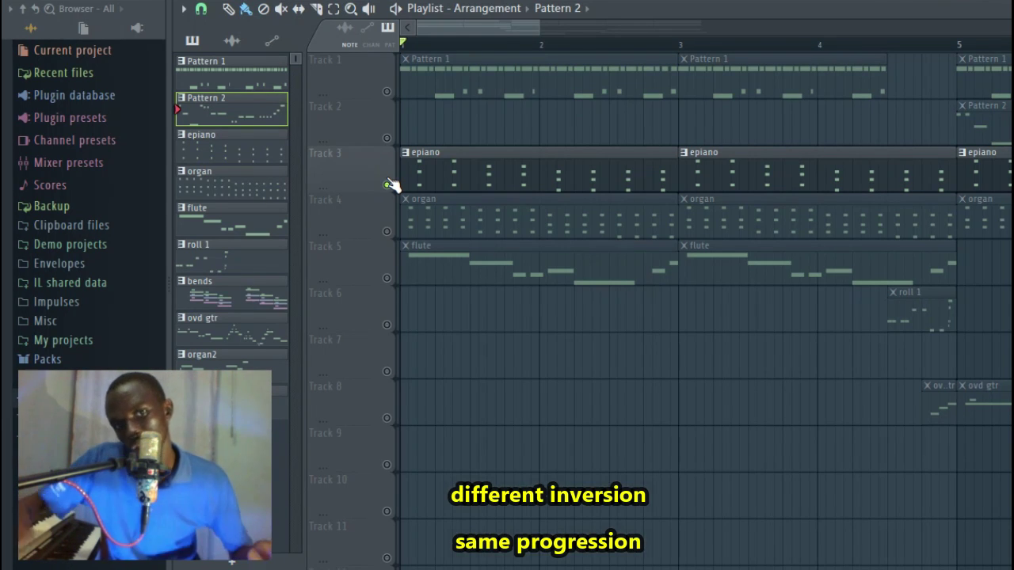
left_click(387, 231)
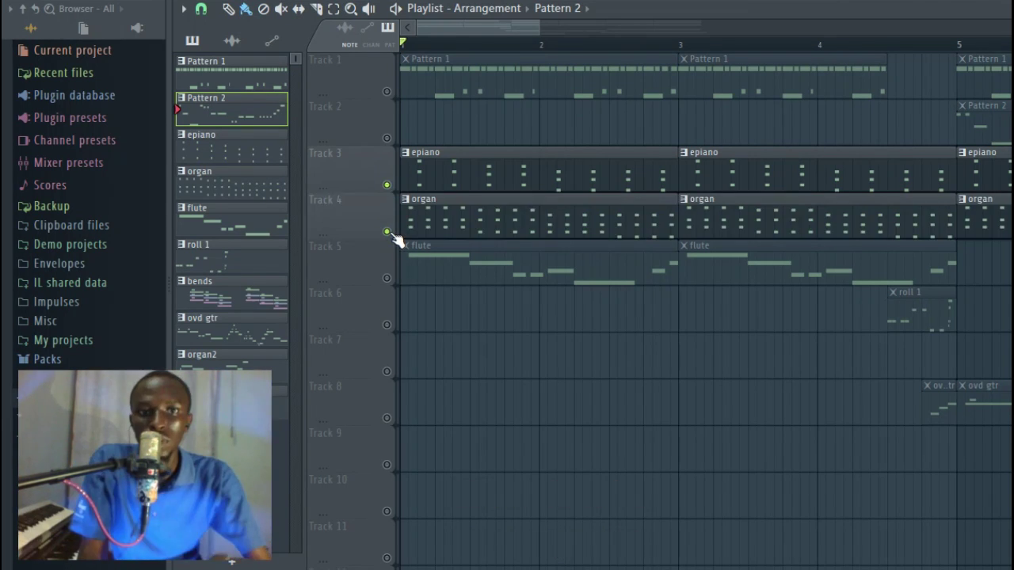
Unmute Track 1's Pattern 1 drums and play them with the epiano and organ chords.
left_click(386, 91)
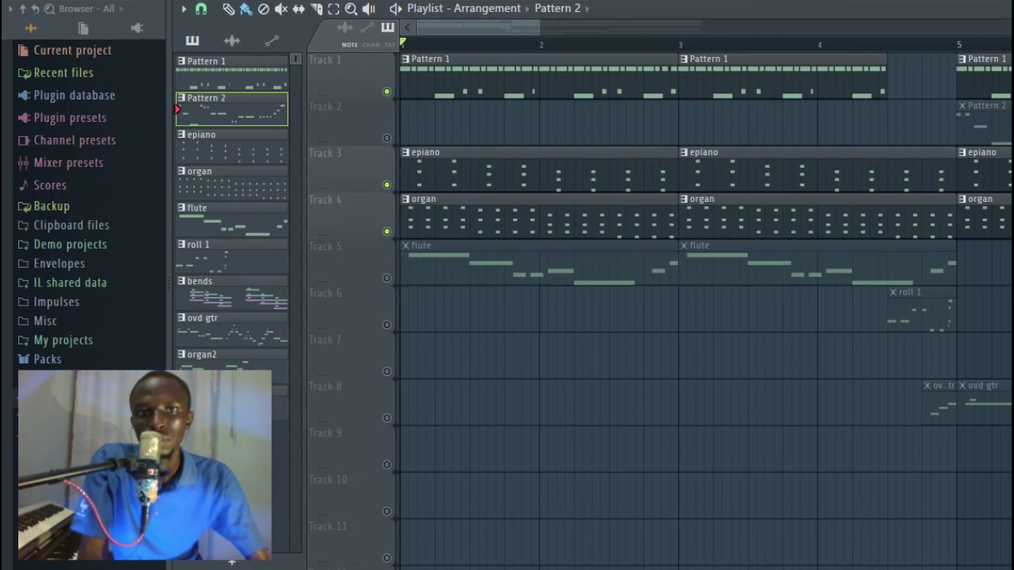
key("space")
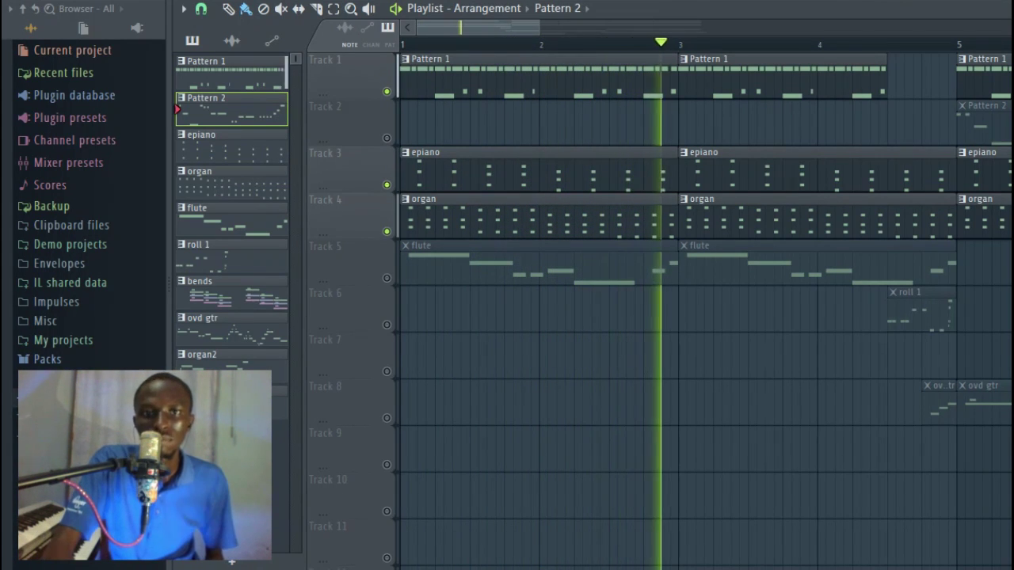
left_click_drag(451, 30, 507, 33)
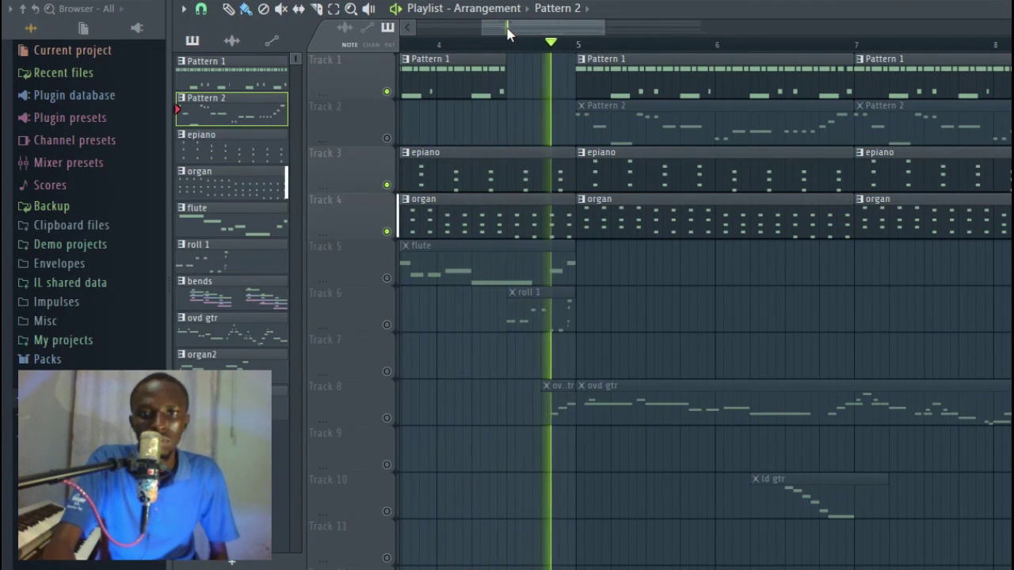
key("space")
Unmute Track 2's Pattern 2 clips and play the song from bar 5.
left_click(386, 138)
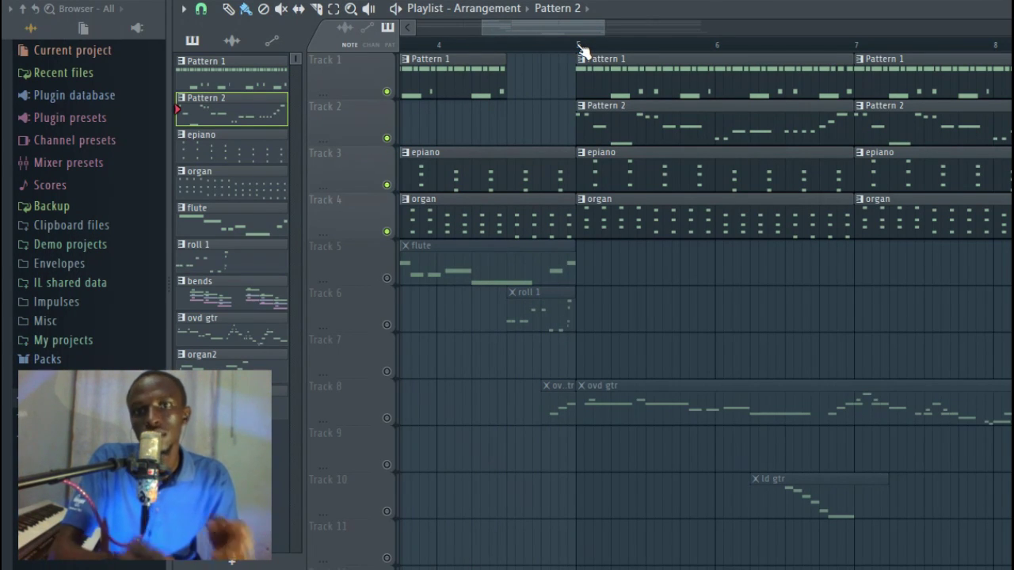
key("space")
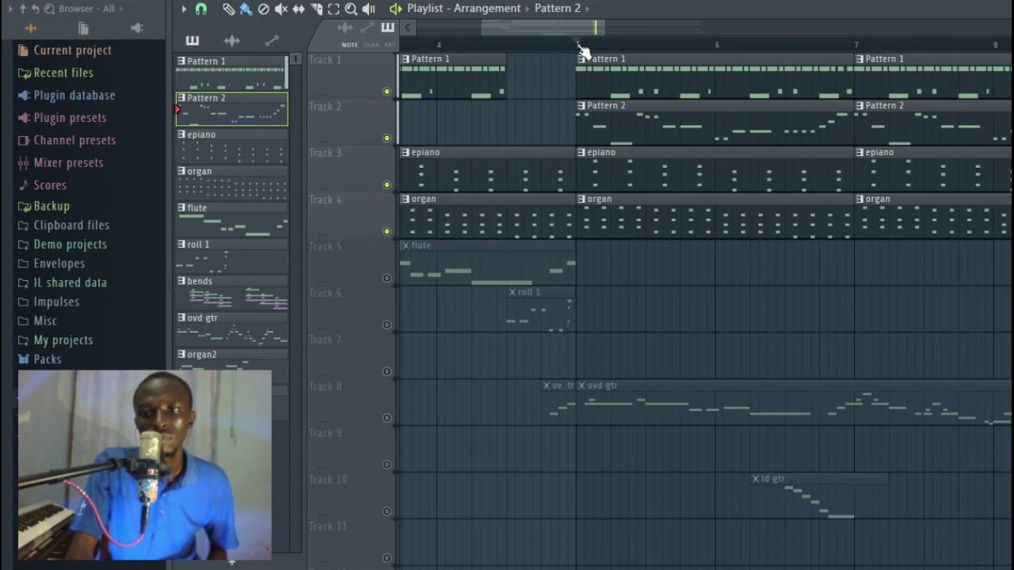
left_click(578, 44)
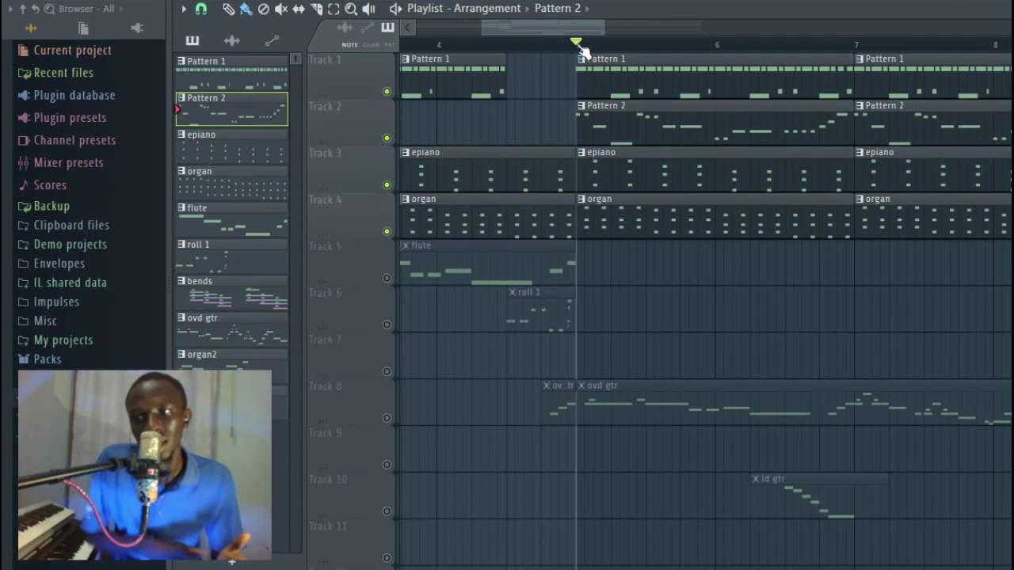
Unmute the flute on Track 5 and play the song from bar 1.
left_click_drag(485, 28, 419, 28)
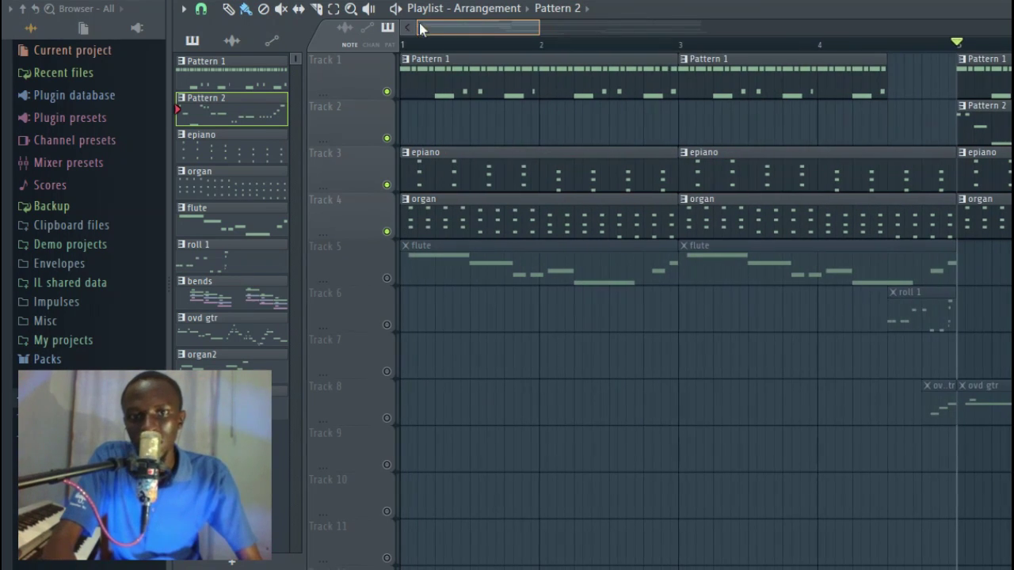
left_click(387, 279)
key("space")
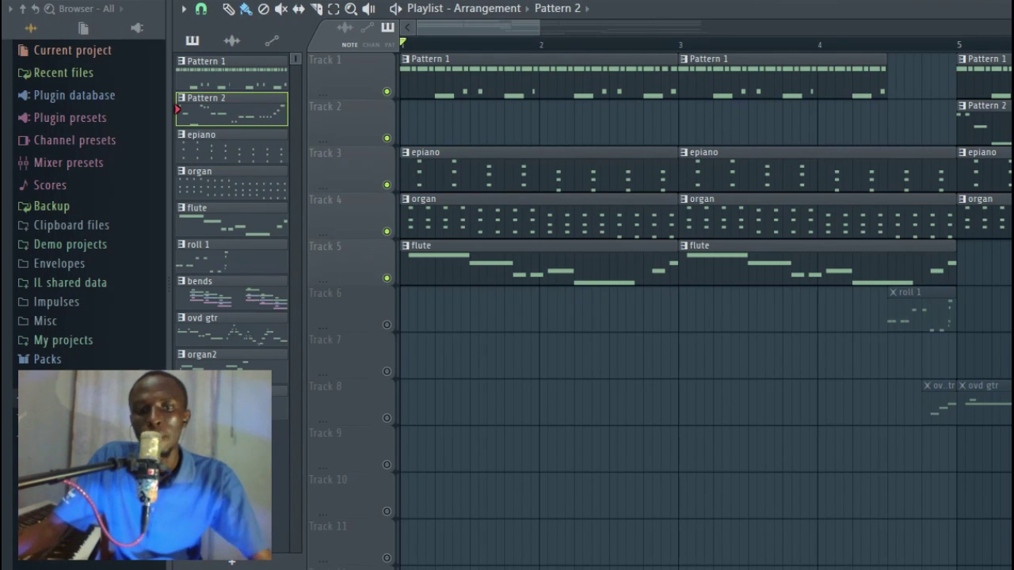
key("space")
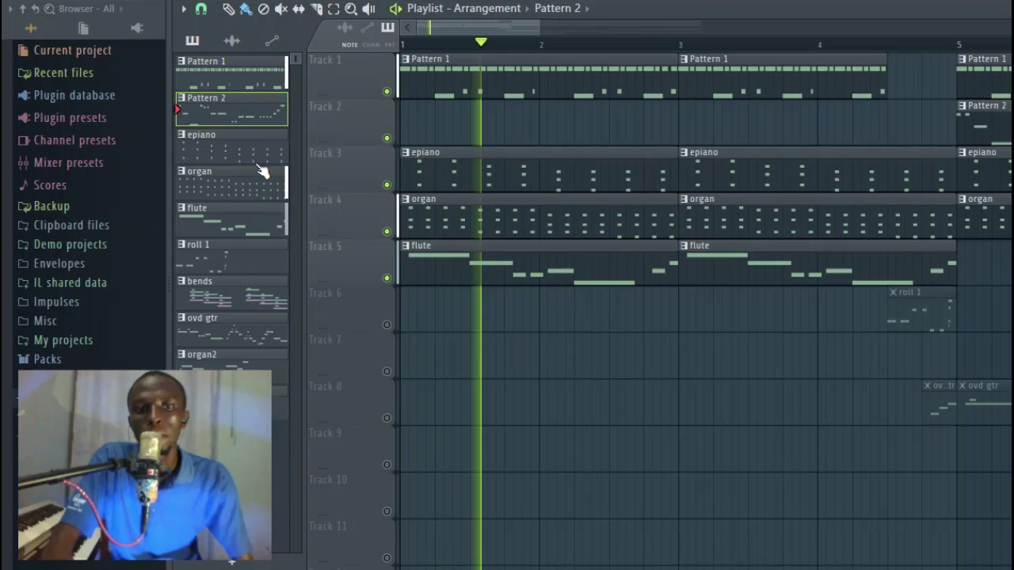
Solo the flute, then bring back the organ, epiano and Pattern 1 drums alongside it.
right_click(387, 278)
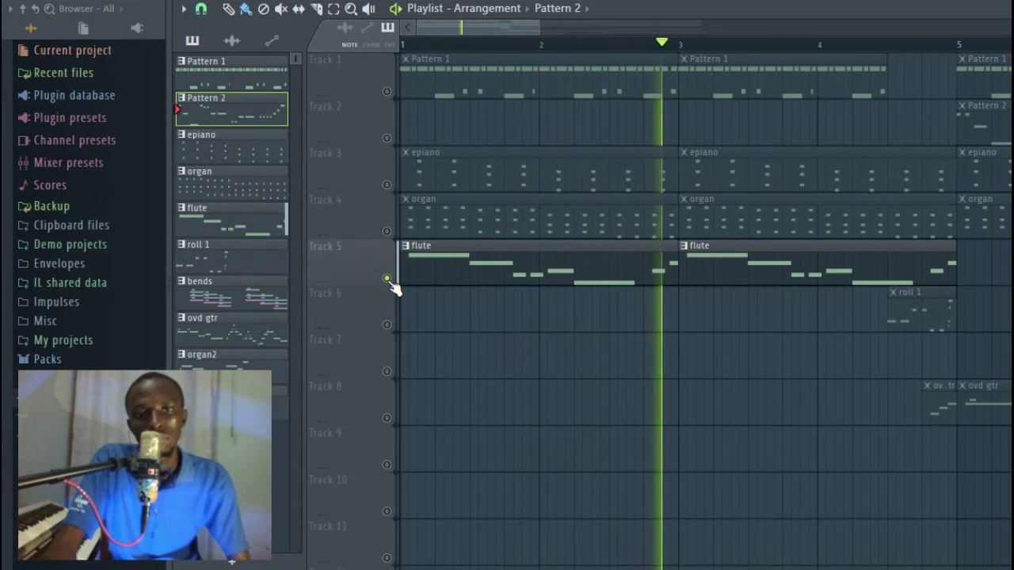
left_click(387, 231)
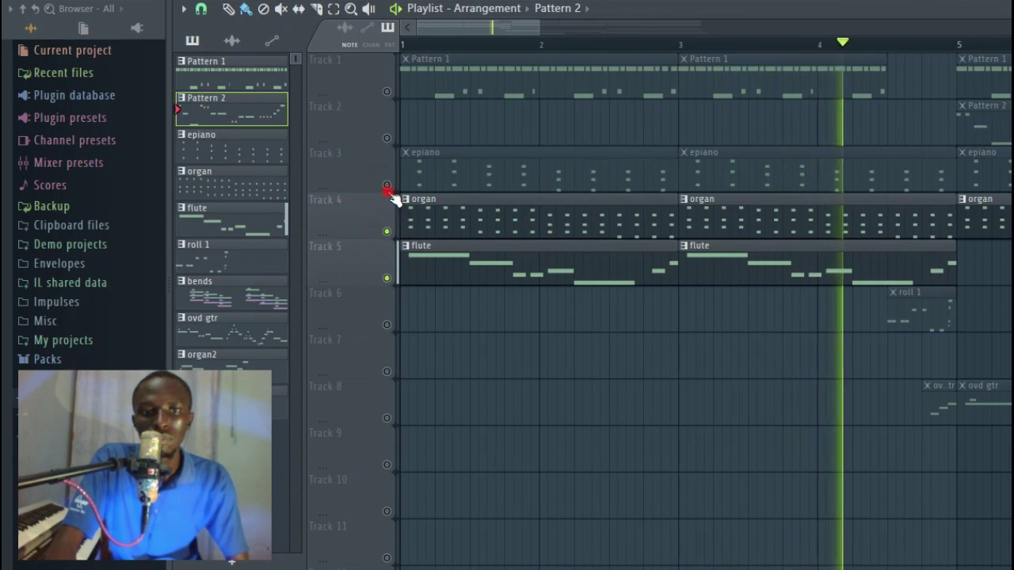
left_click(388, 187)
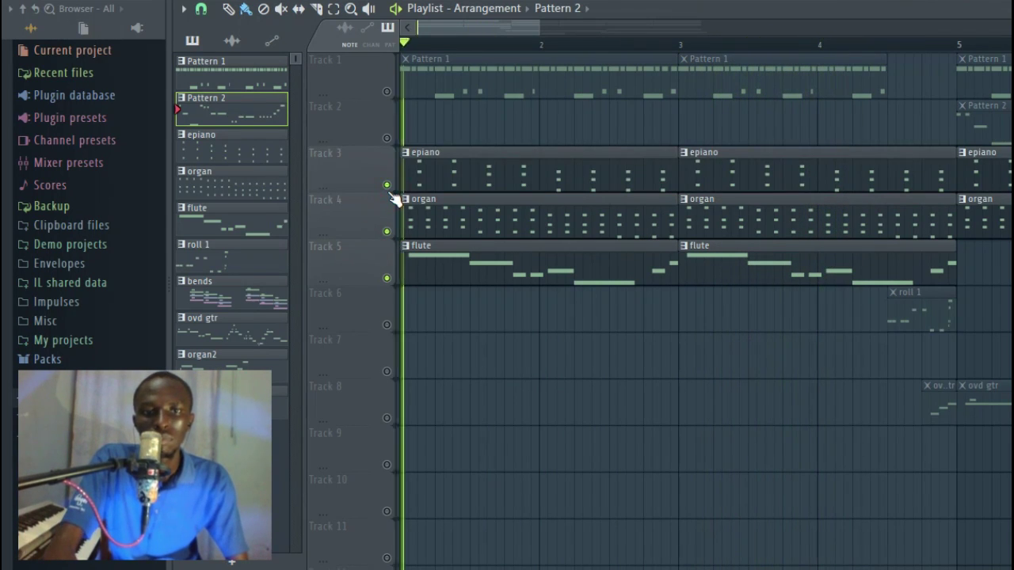
left_click(387, 92)
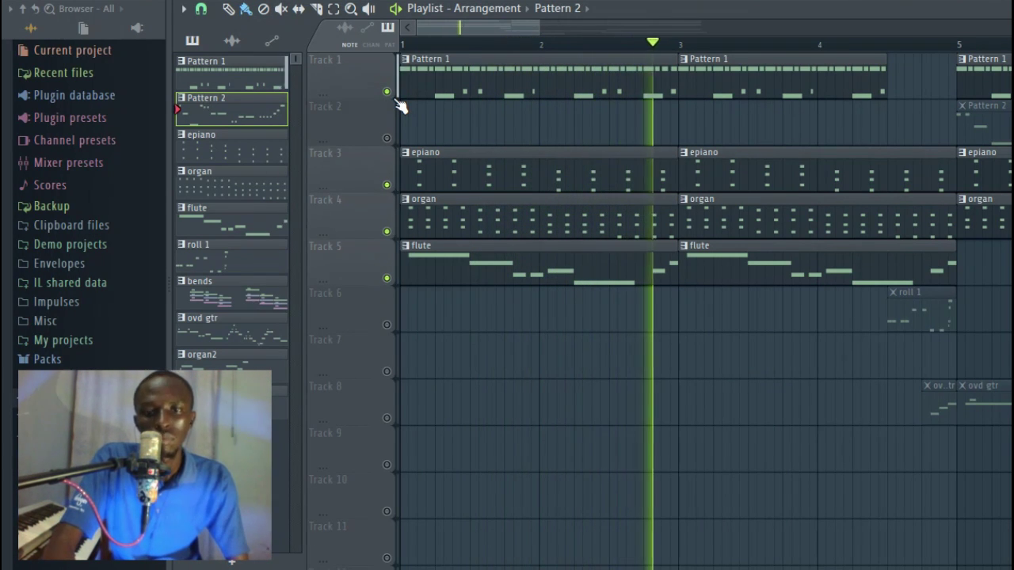
left_click_drag(449, 31, 505, 36)
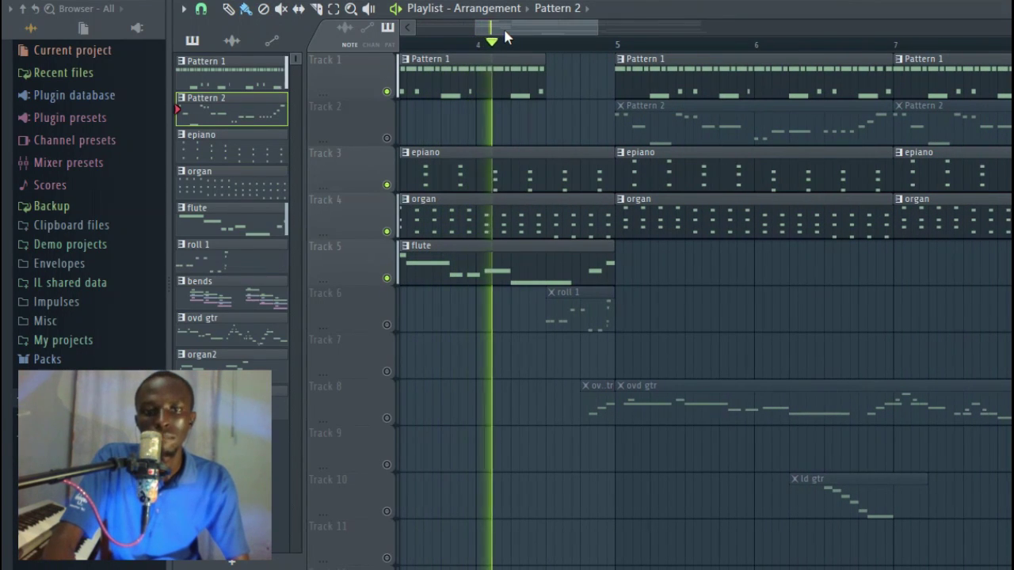
key("space")
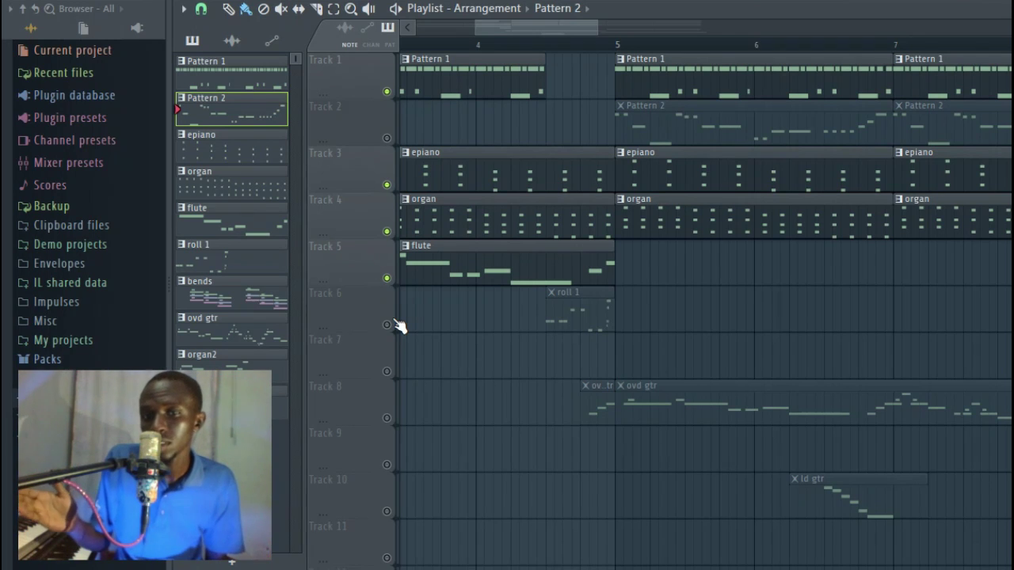
Solo Track 6's roll 1 clip and play the drum roll section.
right_click(387, 325)
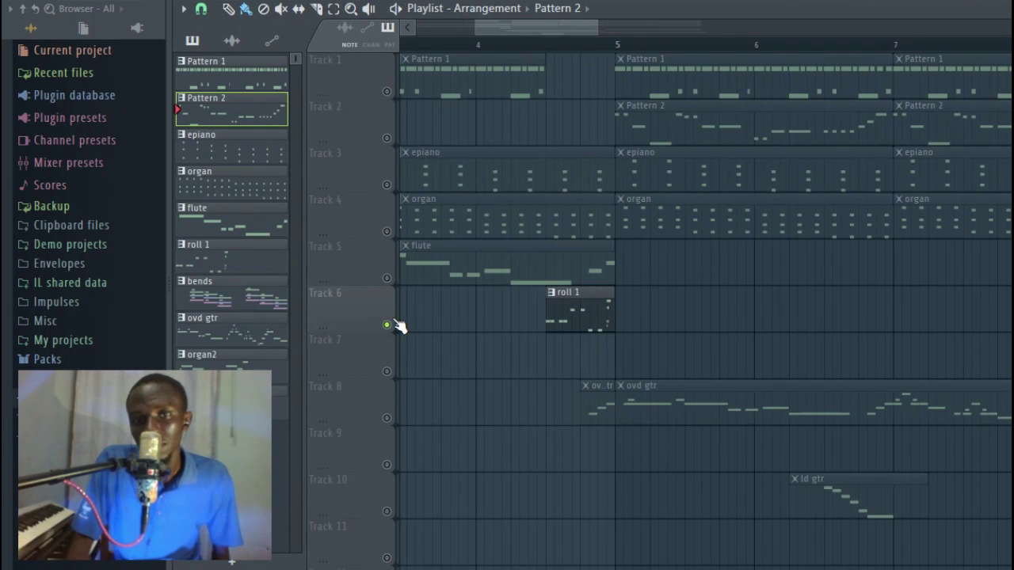
left_click_drag(594, 32, 494, 29)
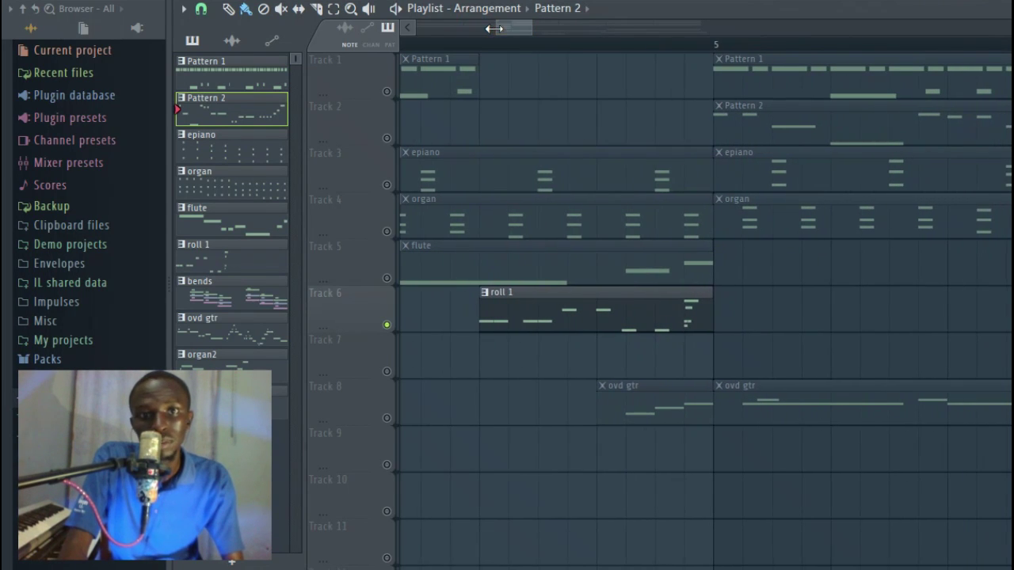
left_click(476, 43)
key("space")
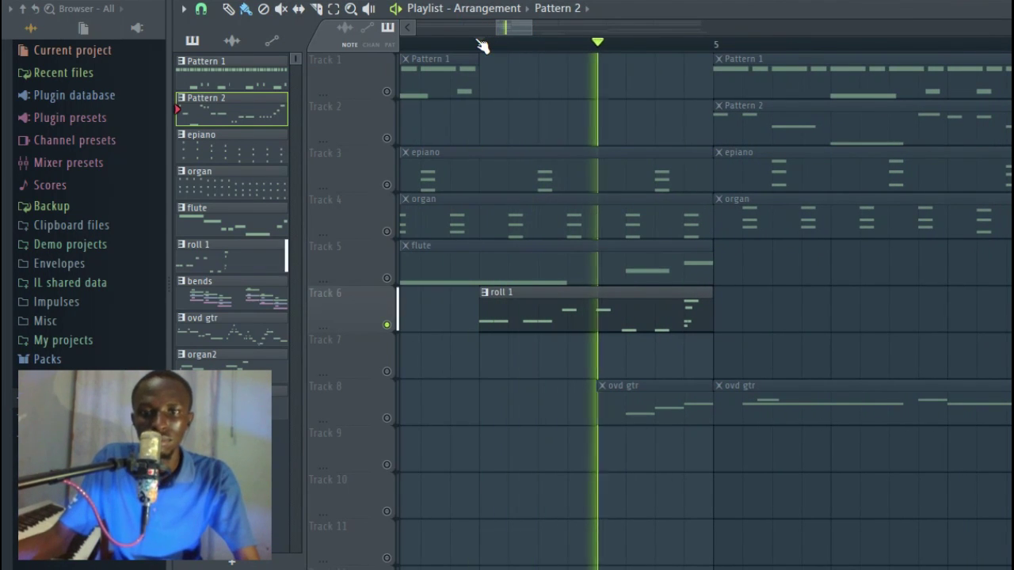
key("space")
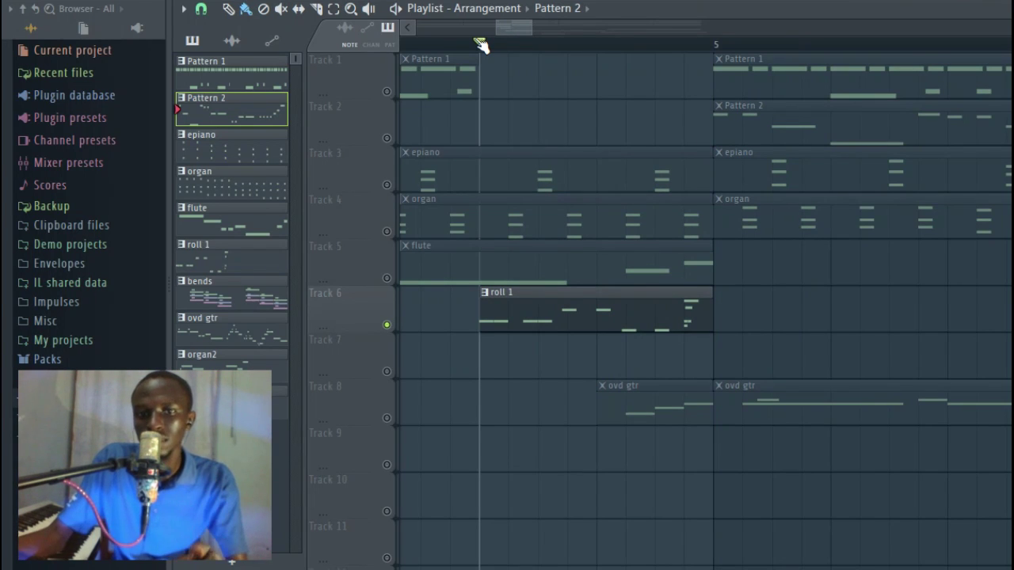
Open the drum roll in the HQ Jazz Kit piano roll and preview the Crash and Open HiHat sounds.
key("F7")
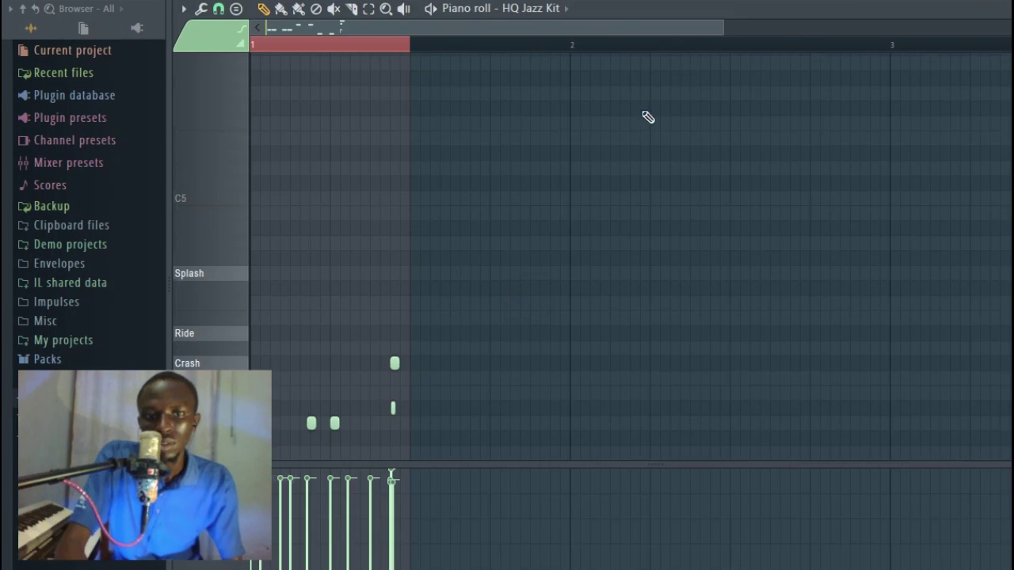
left_click_drag(723, 28, 389, 24)
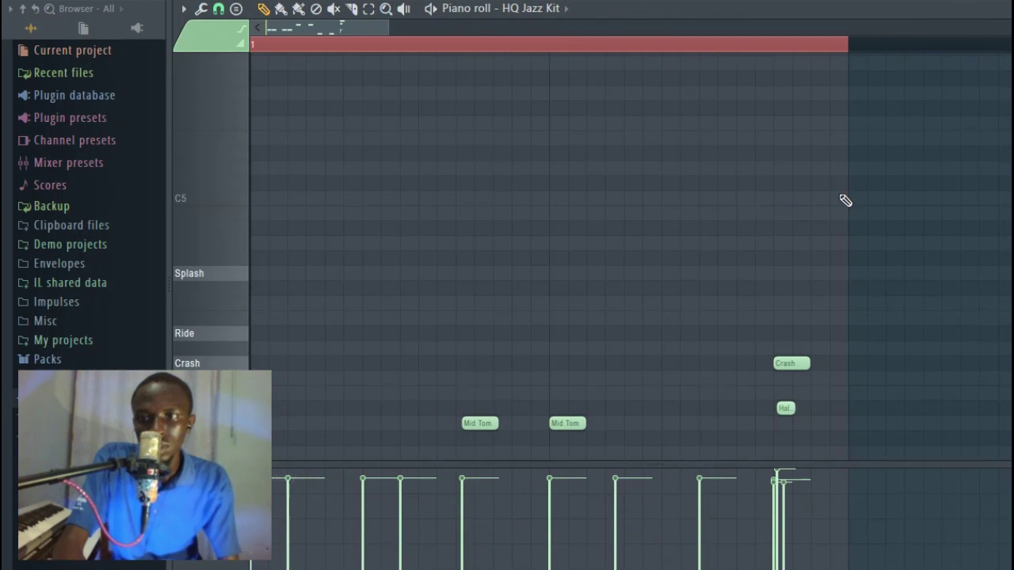
scroll(602, 324, "down", 5)
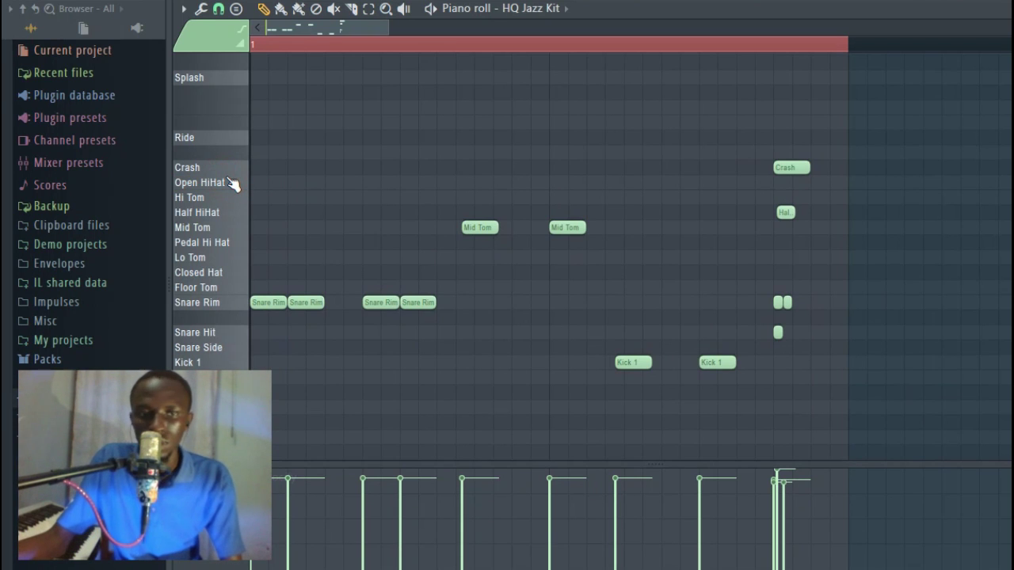
left_click_drag(231, 184, 228, 342)
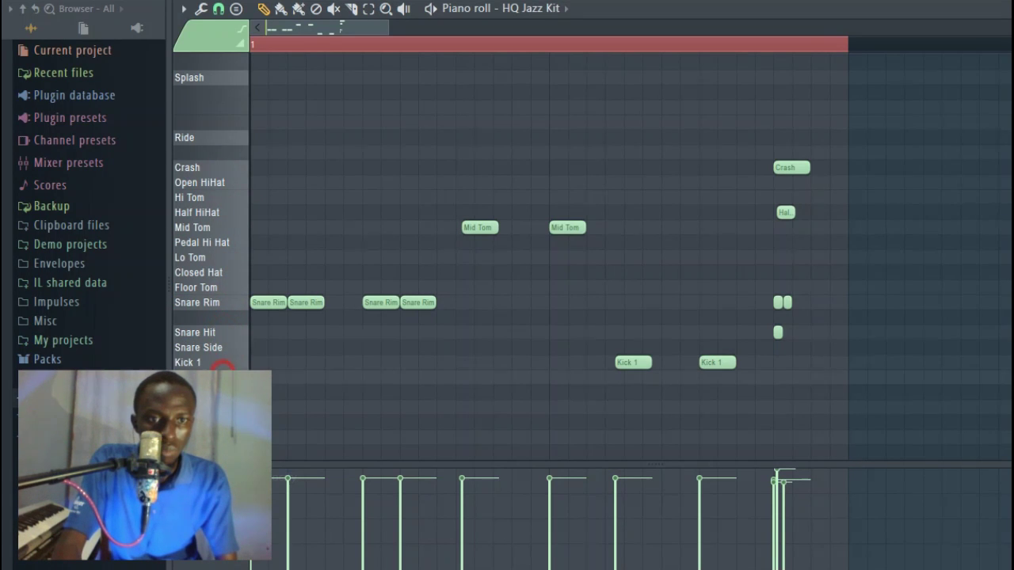
left_click(224, 167)
left_click(226, 182)
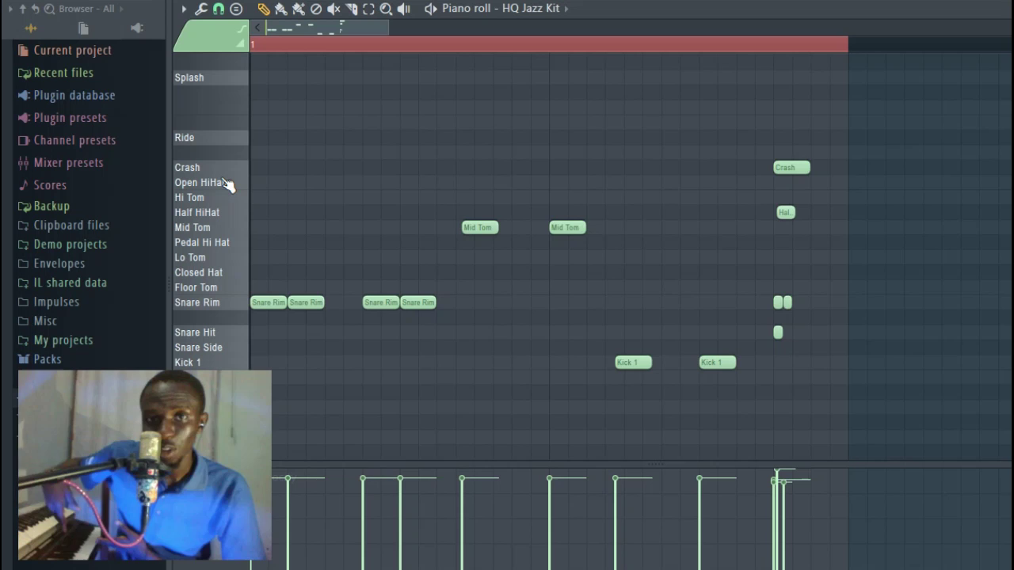
Add a trial long note and a one-step Ride note, then delete both again.
left_click(341, 154)
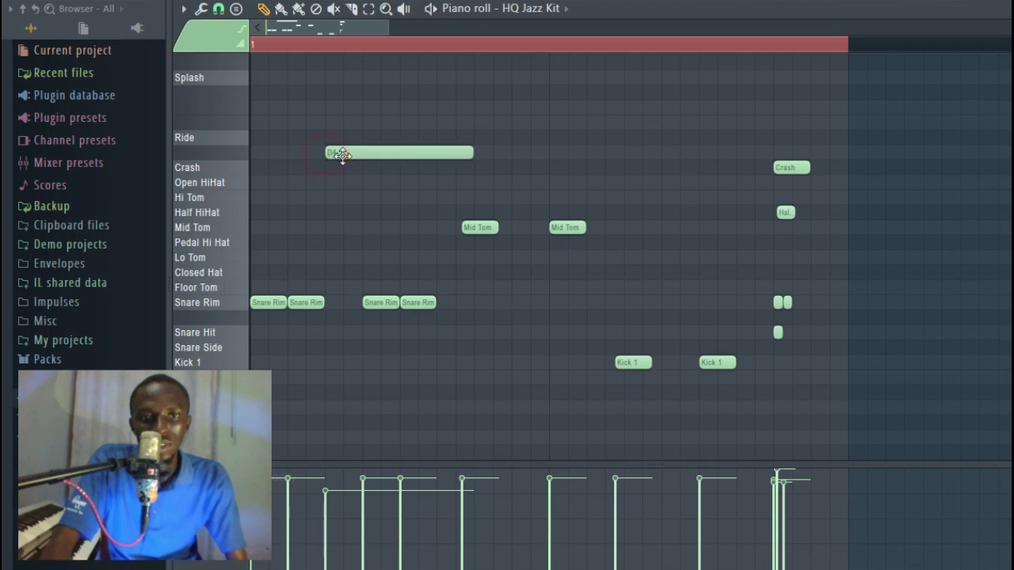
left_click_drag(346, 153, 361, 154)
right_click(354, 157)
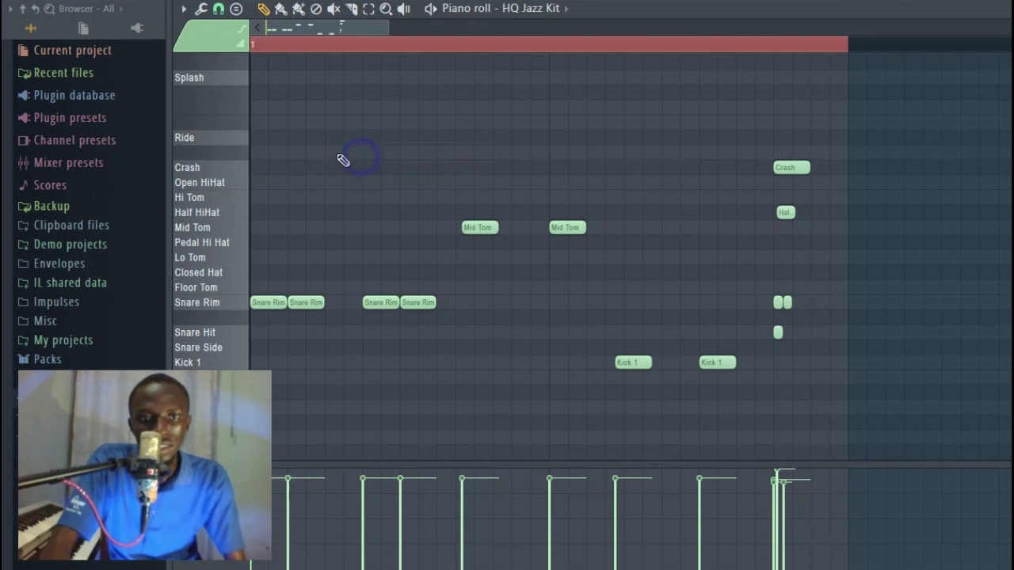
left_click(312, 141)
left_click_drag(453, 139, 301, 139)
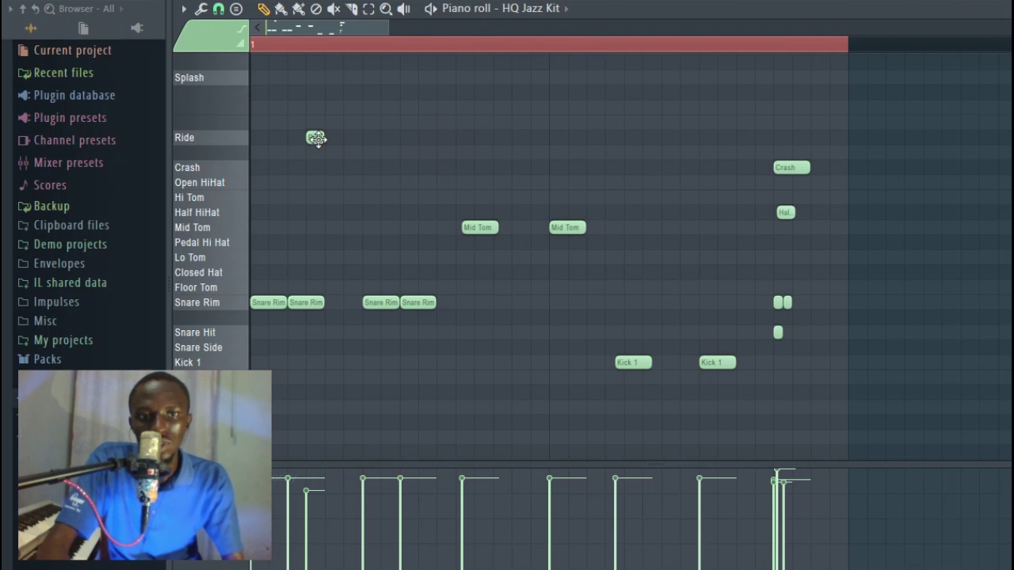
right_click(316, 139)
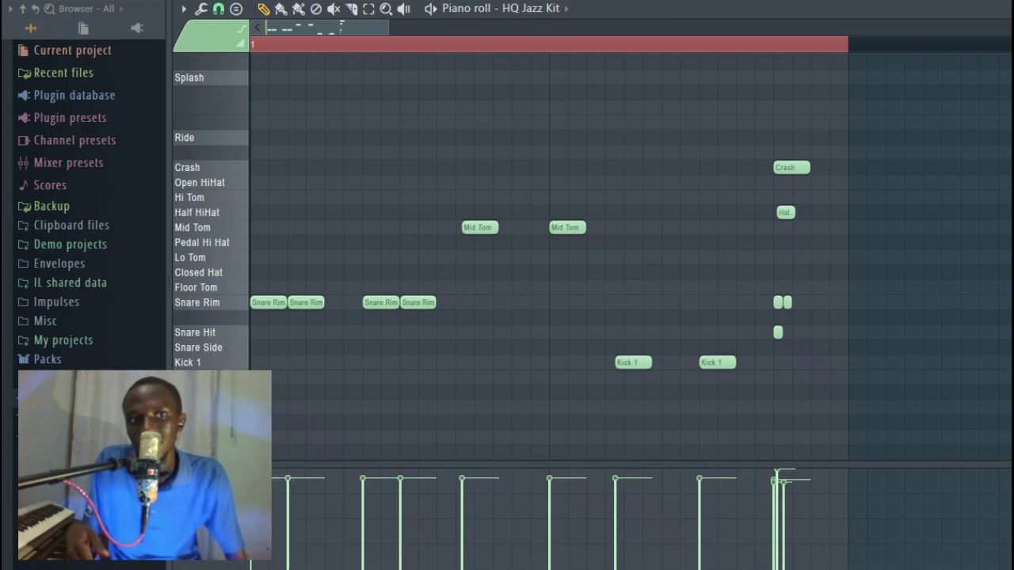
Play the Playlist arrangement from near bar 5.
key("F5")
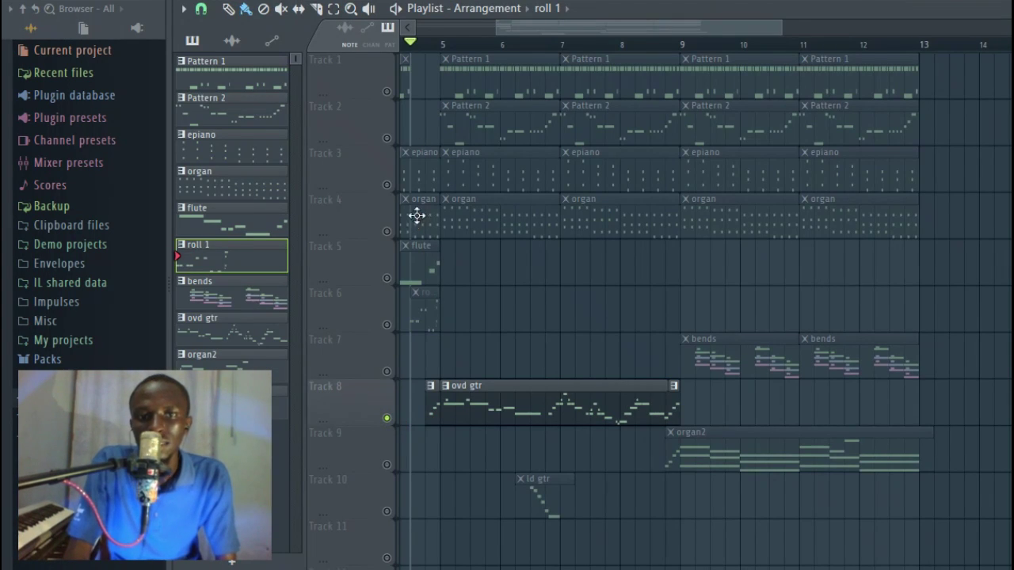
left_click(424, 42)
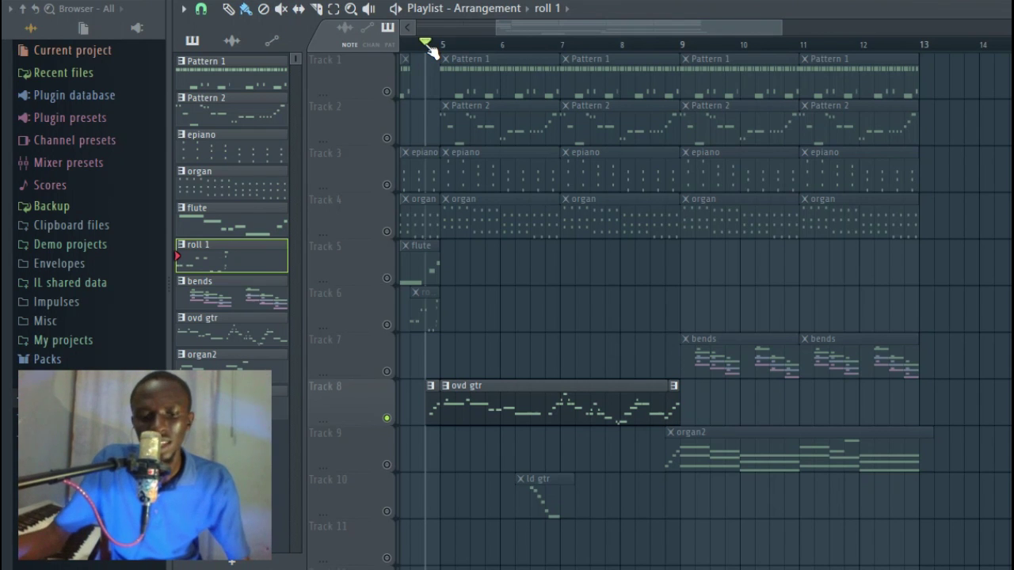
key("space")
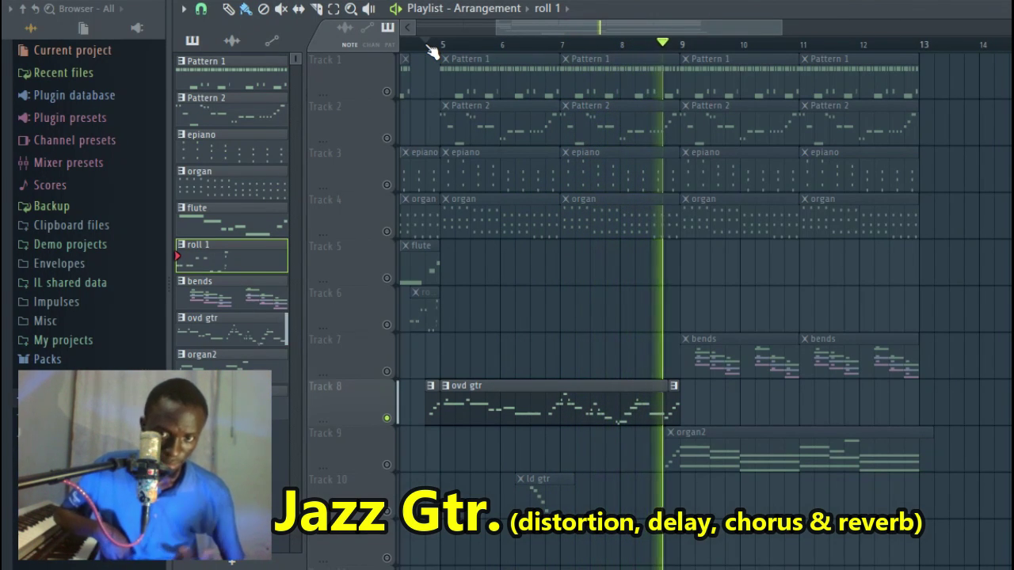
key("space")
key("F9")
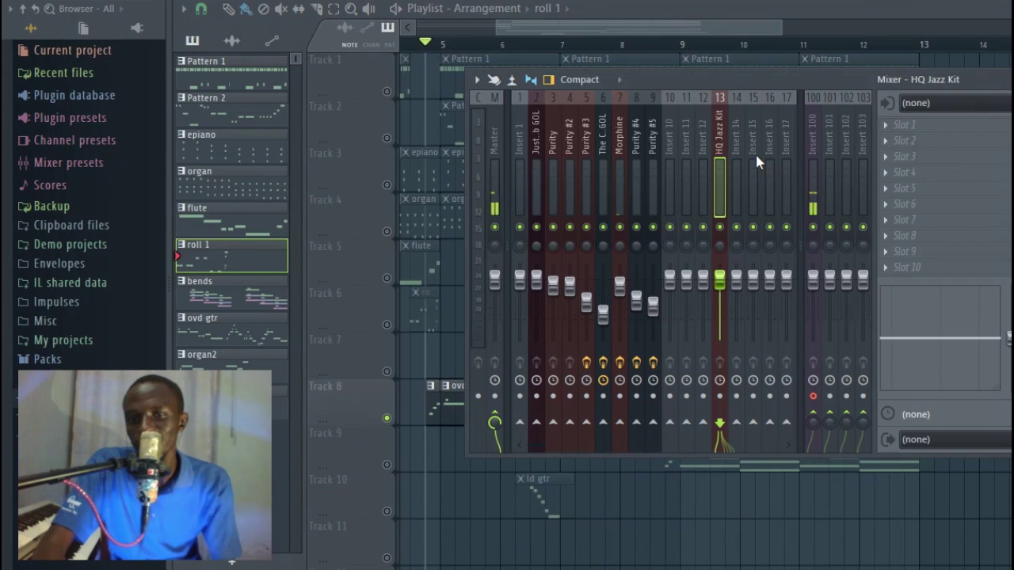
left_click(620, 187)
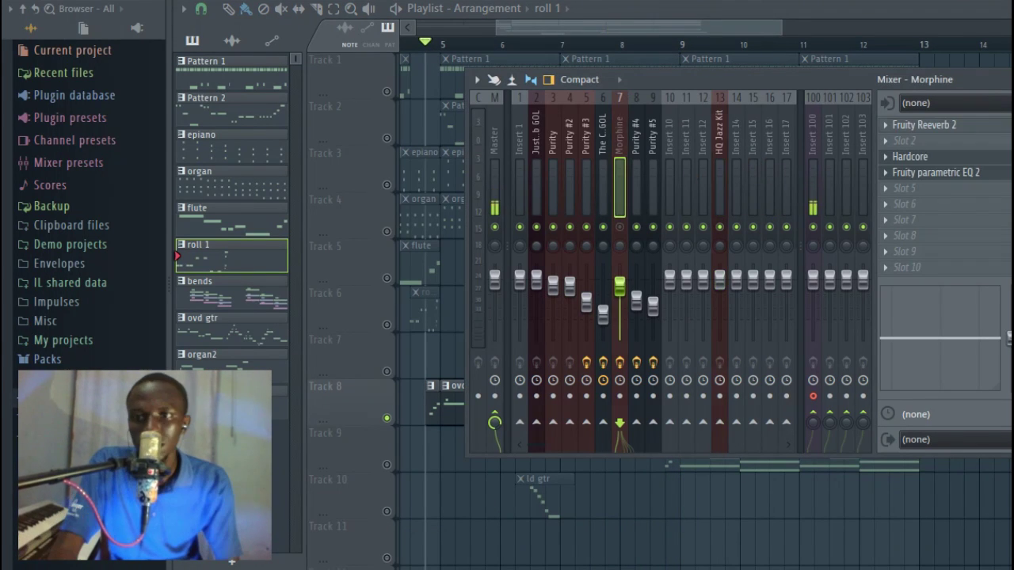
left_click(738, 31)
key("F9")
key("space")
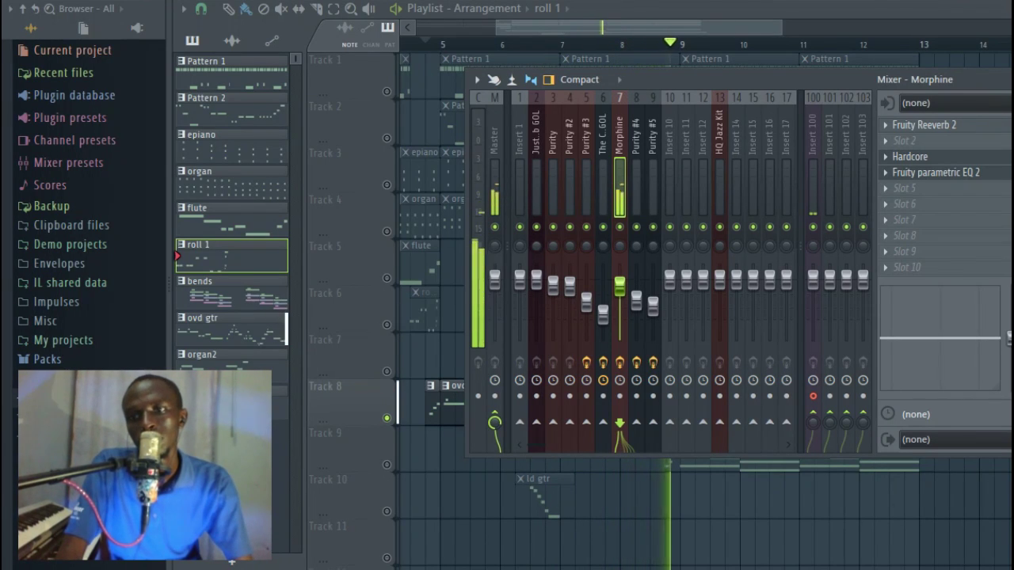
key("F9")
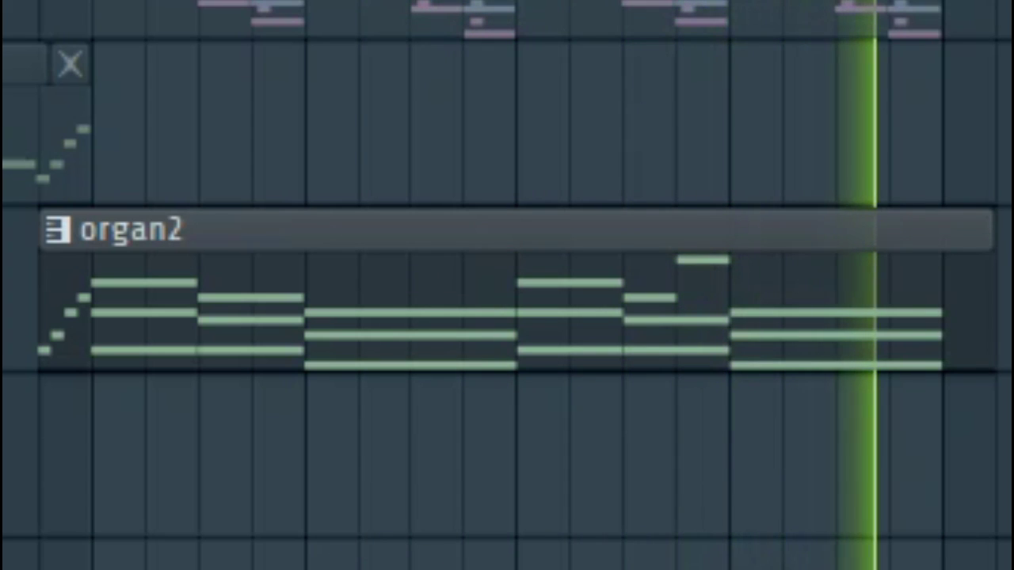
Stop playback and select the two bends clips on Track 7.
key("space")
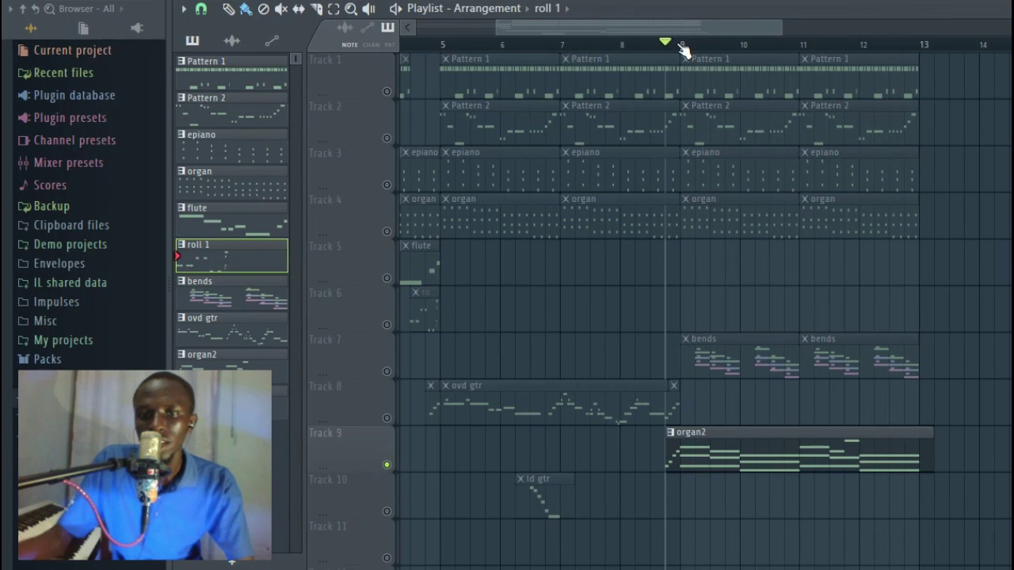
left_click(382, 371)
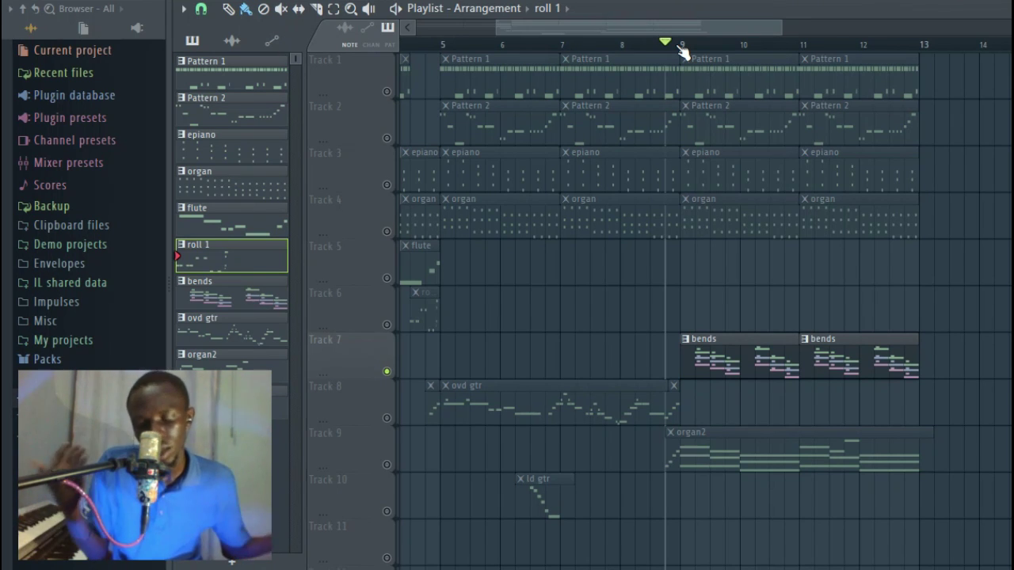
double_click(711, 352)
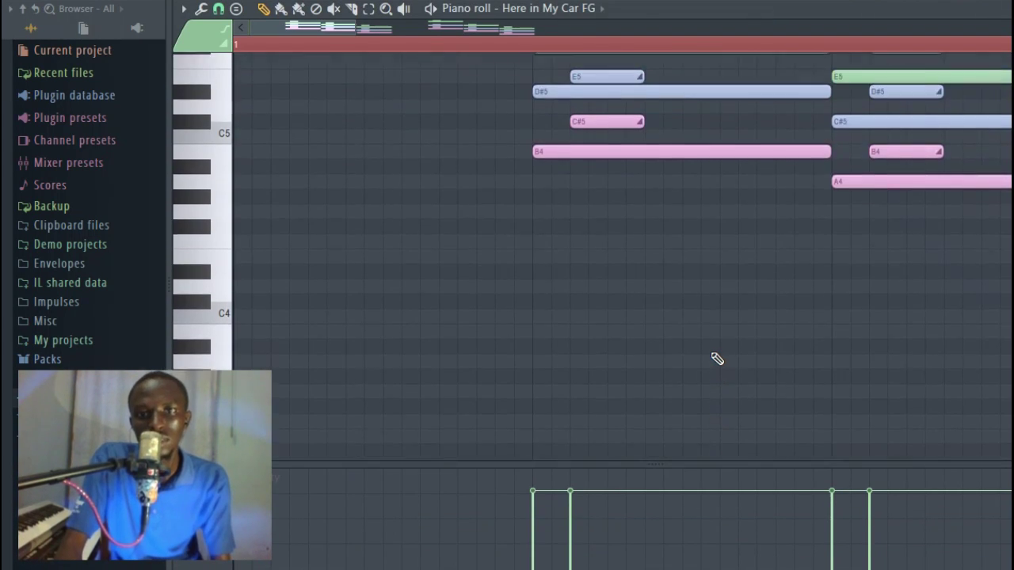
left_click(369, 8)
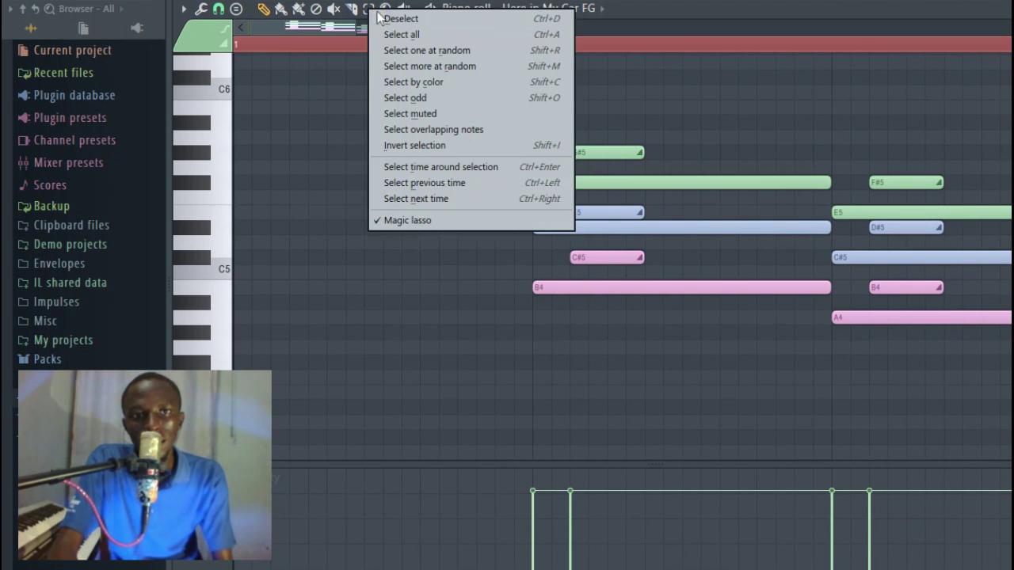
left_click_drag(407, 27, 706, 45)
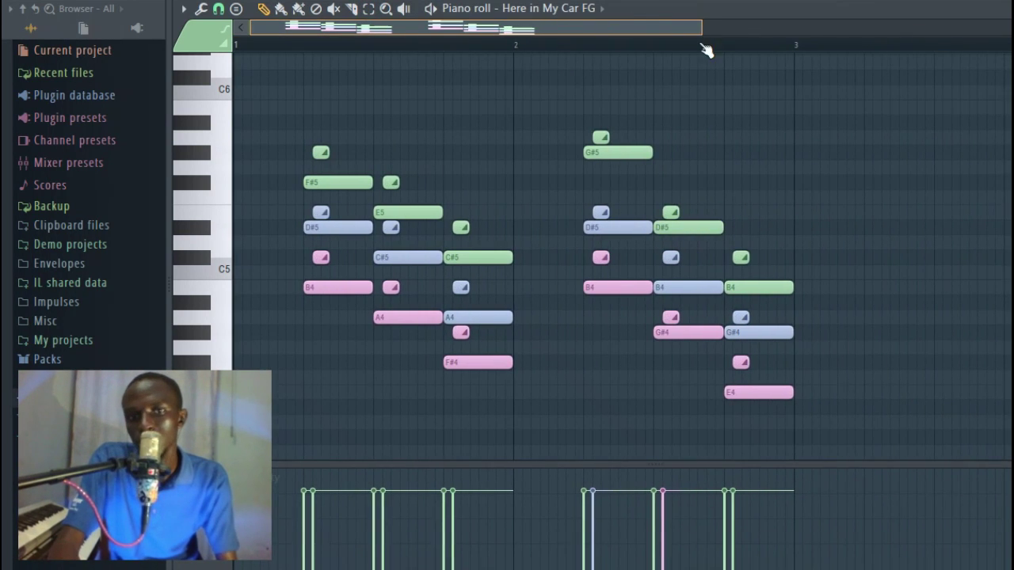
left_click(284, 44)
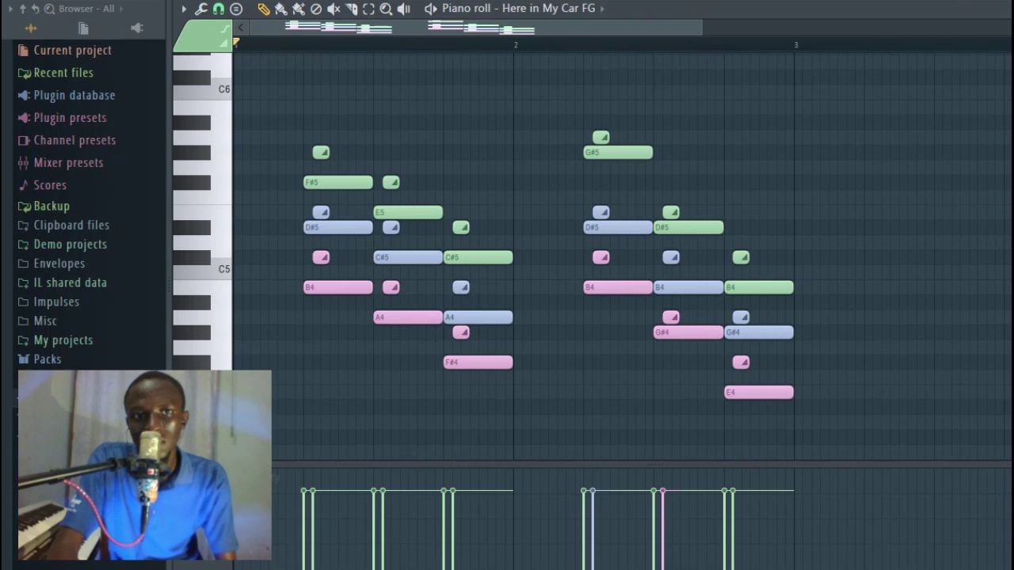
left_click(261, 44)
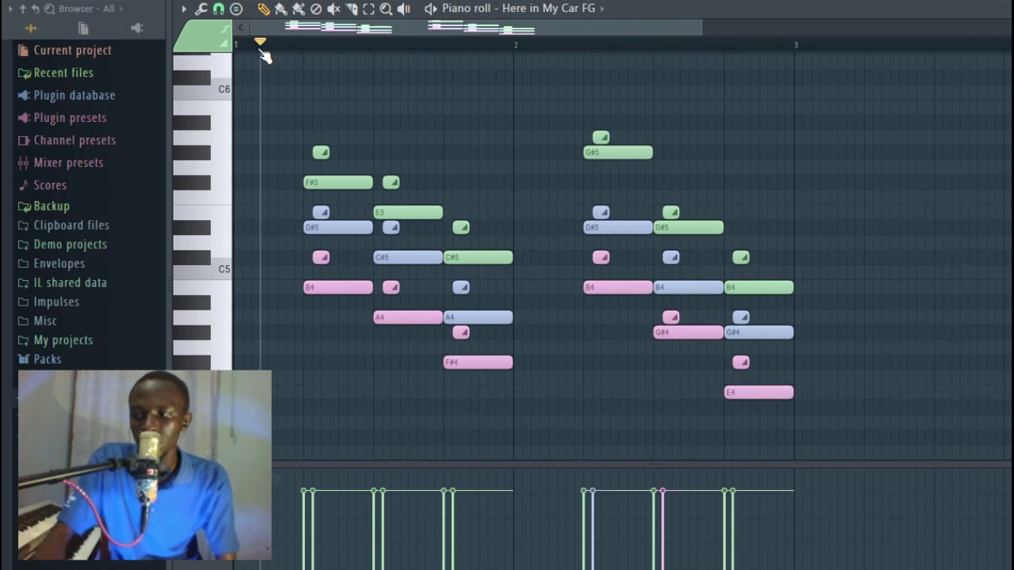
key("space")
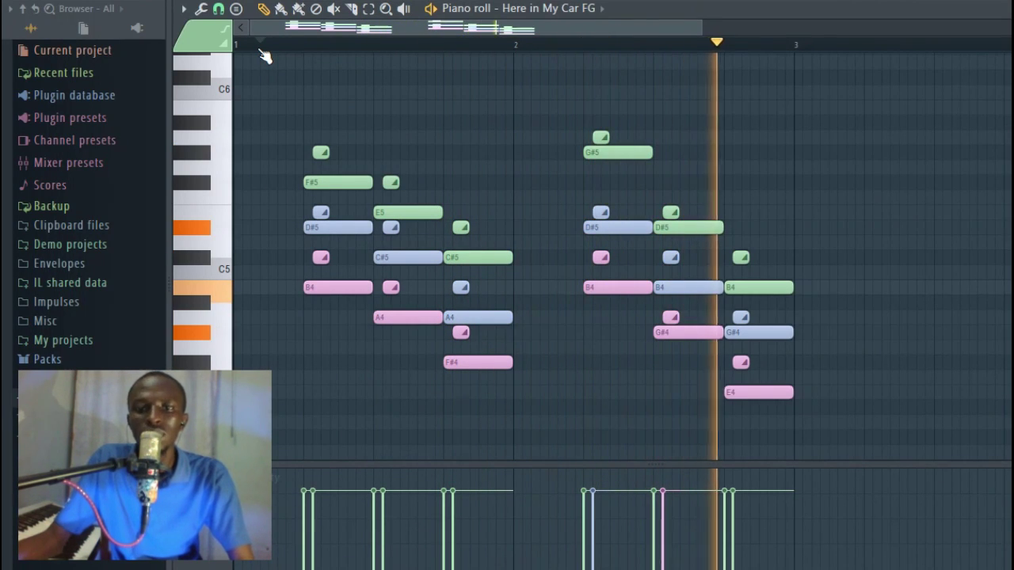
key("space")
key("space")
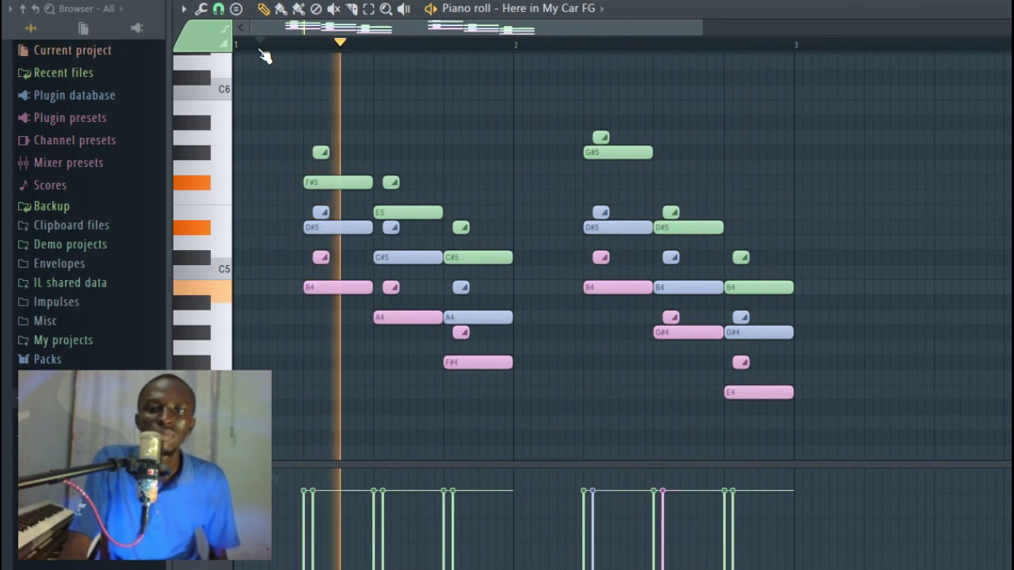
Unmute Track 1's Pattern 1 drums in the Playlist and play from bar 9.
key("F5")
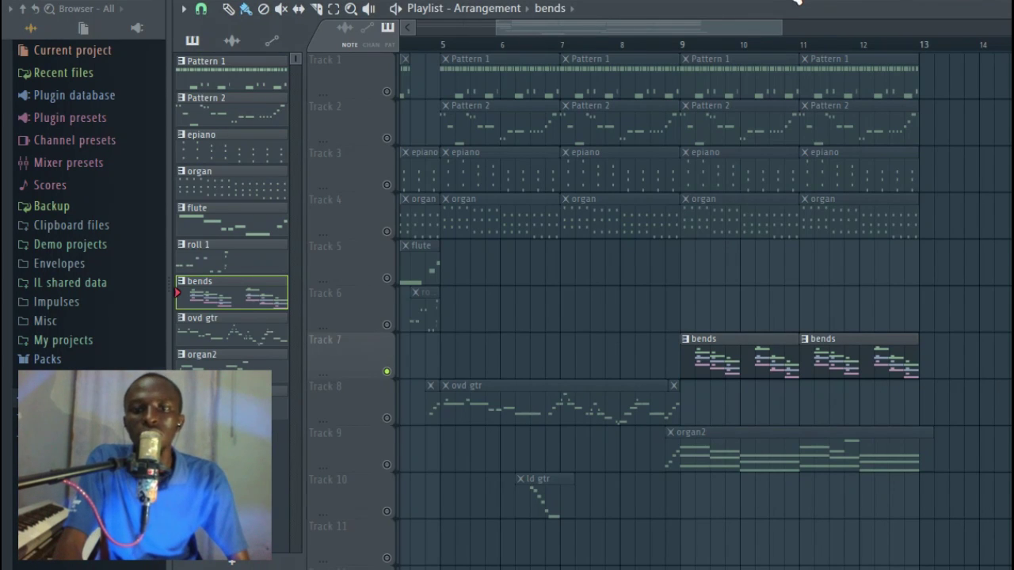
left_click(386, 91)
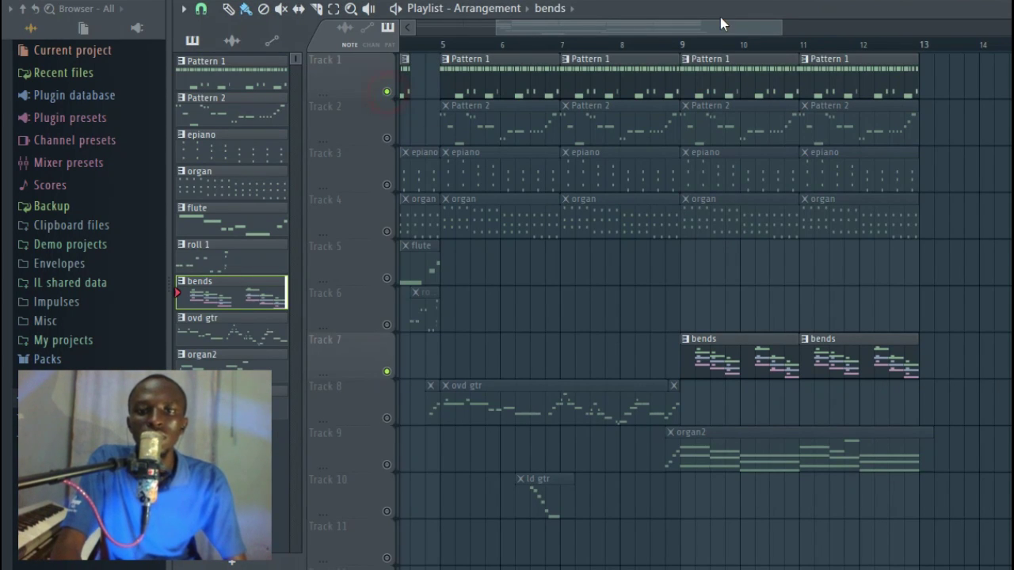
left_click(683, 45)
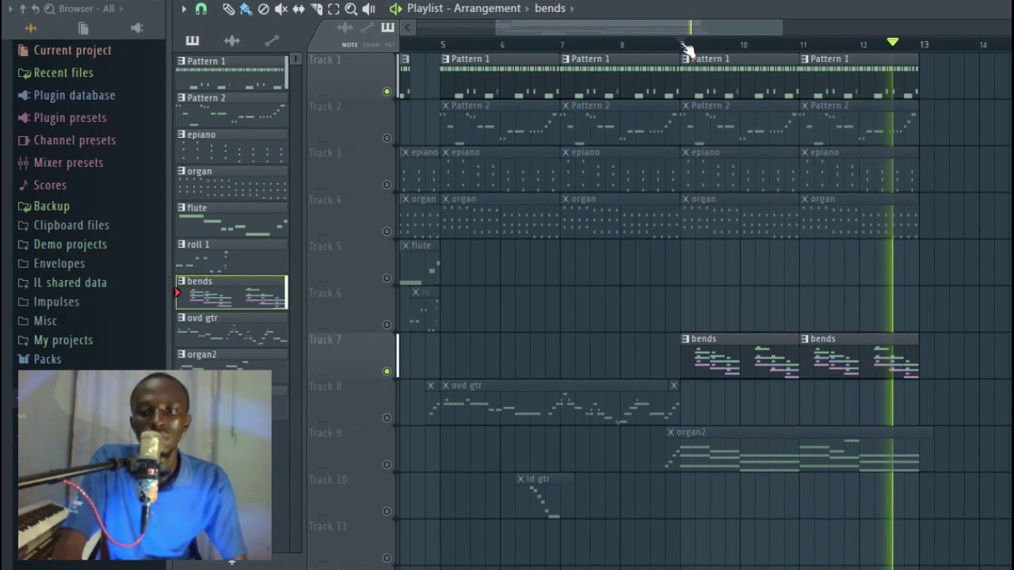
Return playback to bar 9 and unmute Tracks 2–4, adding Pattern 2, epiano and organ.
left_click(684, 46)
left_click(388, 138)
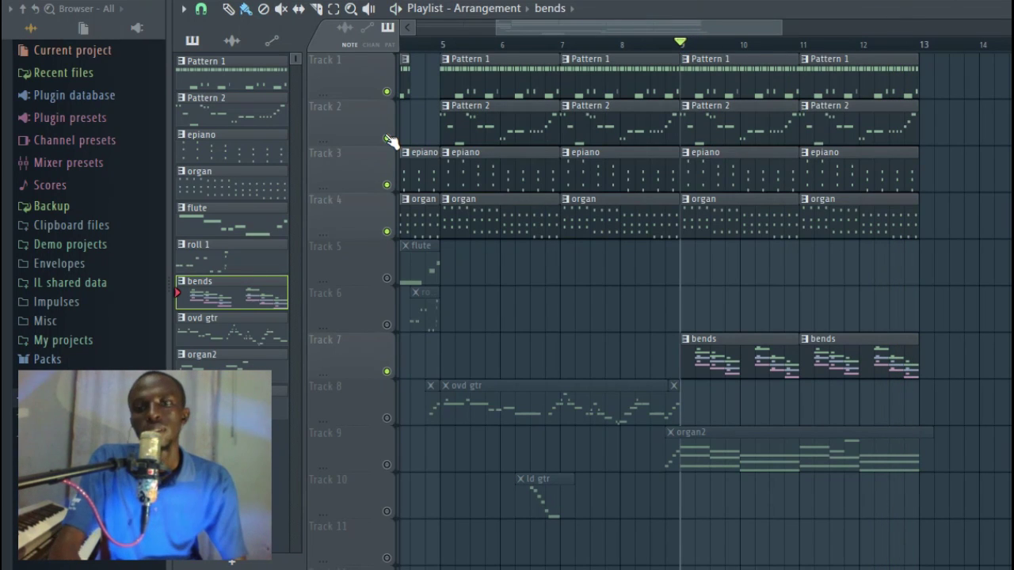